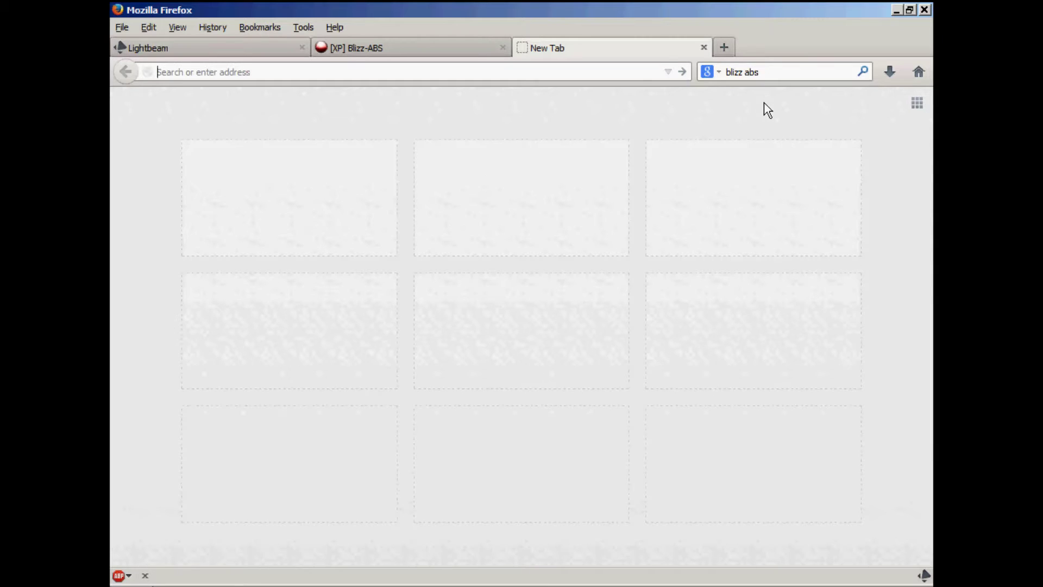
- Search Google for 'blizz abs' and open the '[XP] Blizz-ABS - Chaos Project' result
{"action": "left_click", "coordinate": [773, 72]}
{"action": "type", "text": "blizz ab"}
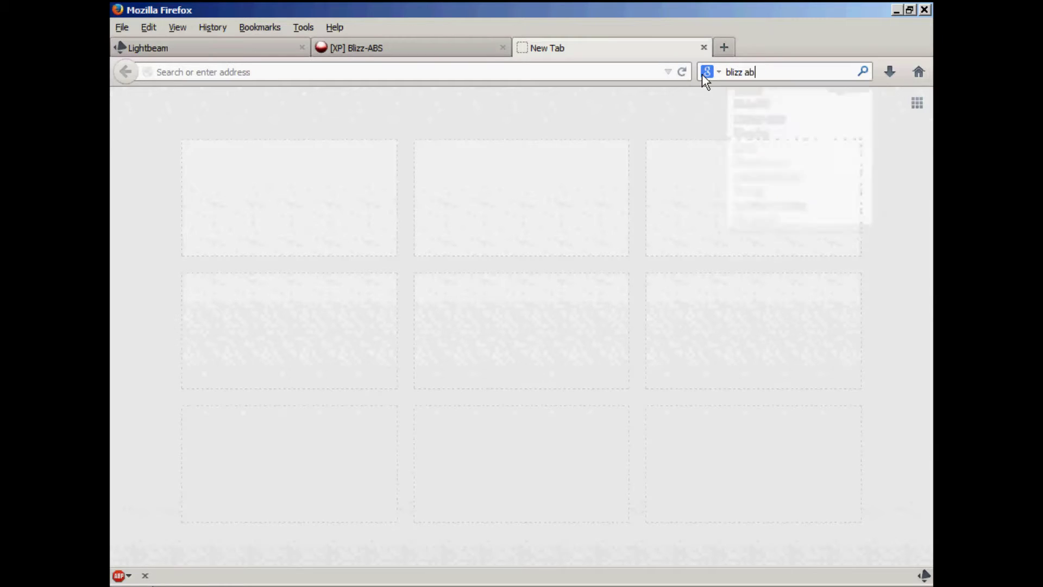
{"action": "type", "text": "s"}
{"action": "key", "text": "Return"}
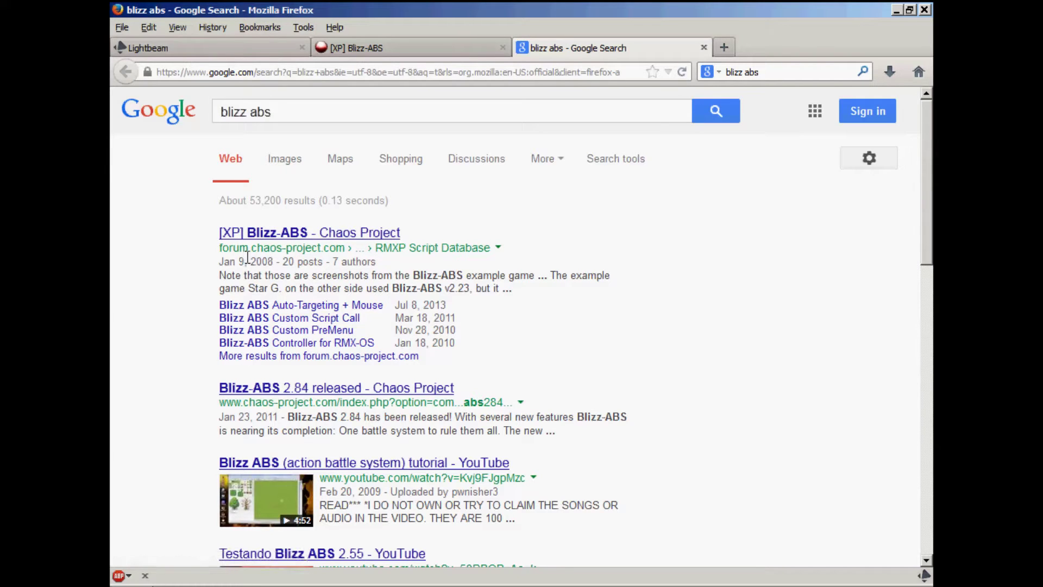
{"action": "left_click", "coordinate": [304, 238]}
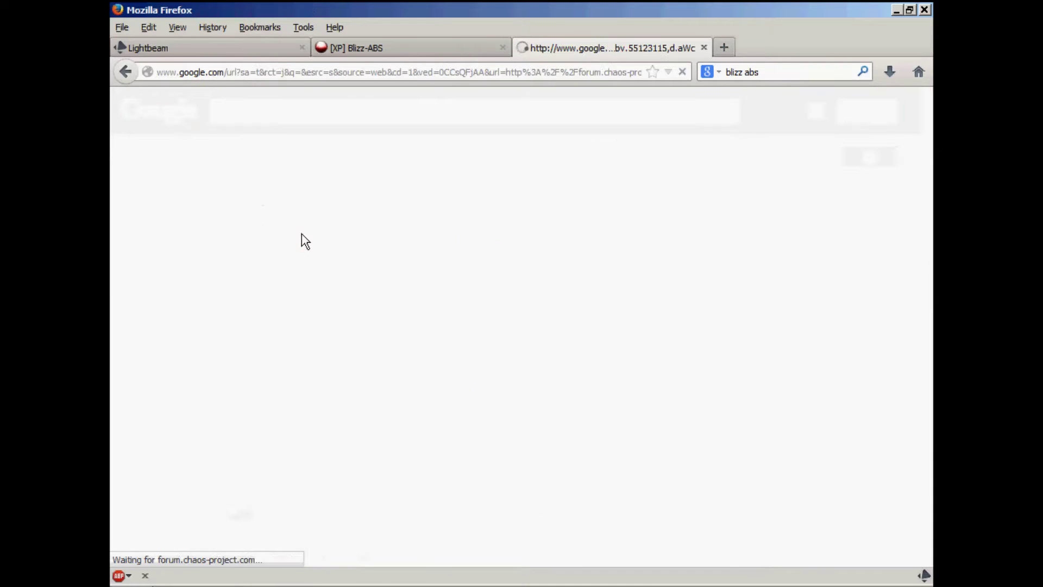
{"action": "scroll", "coordinate": [446, 253], "scroll_direction": "down", "scroll_amount": 3}
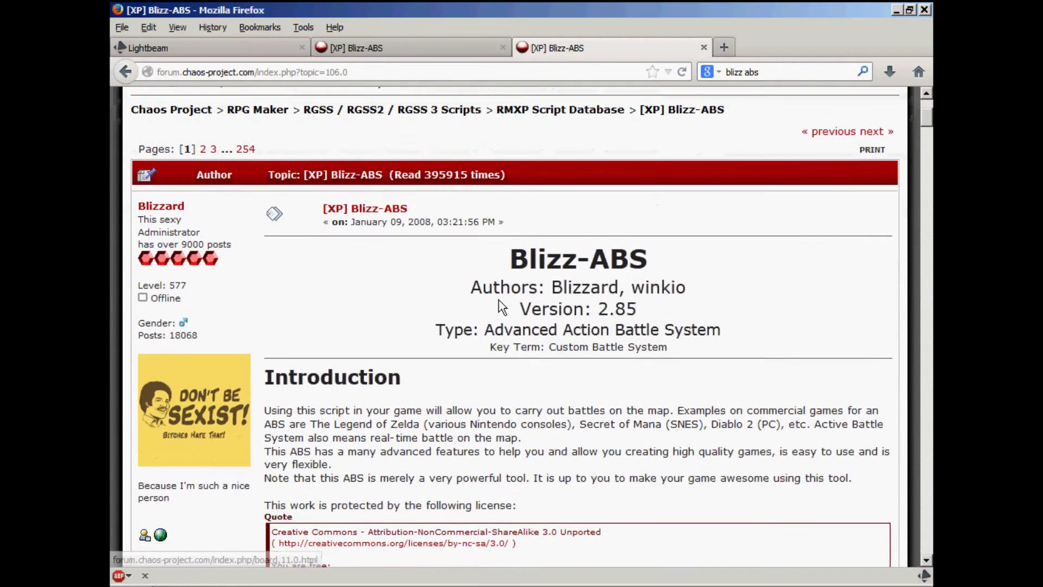
{"action": "scroll", "coordinate": [440, 277], "scroll_direction": "down", "scroll_amount": 2}
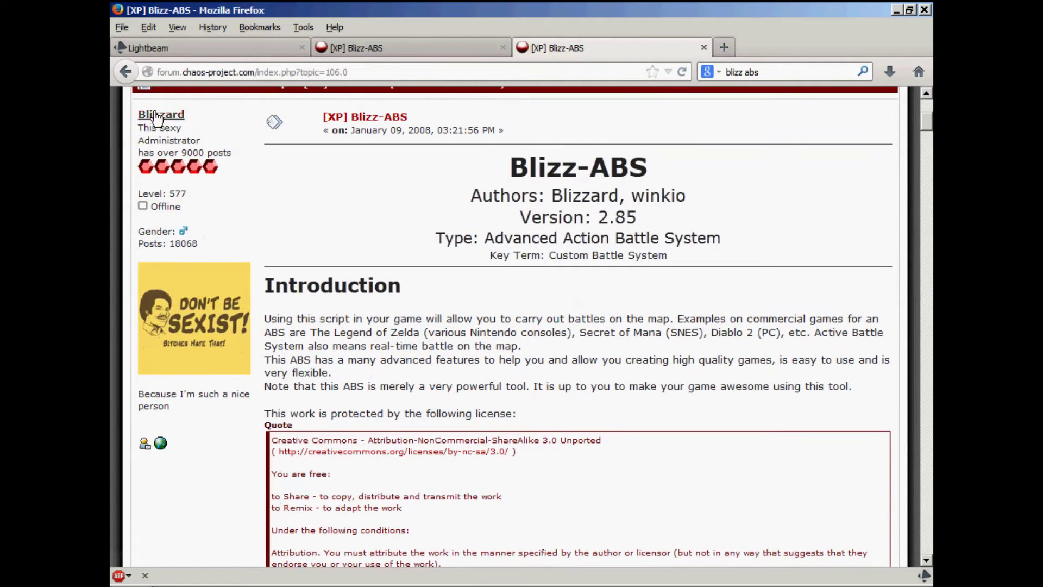
{"action": "scroll", "coordinate": [447, 236], "scroll_direction": "up", "scroll_amount": 1}
{"action": "scroll", "coordinate": [447, 237], "scroll_direction": "up", "scroll_amount": 3}
{"action": "scroll", "coordinate": [444, 240], "scroll_direction": "down", "scroll_amount": 6}
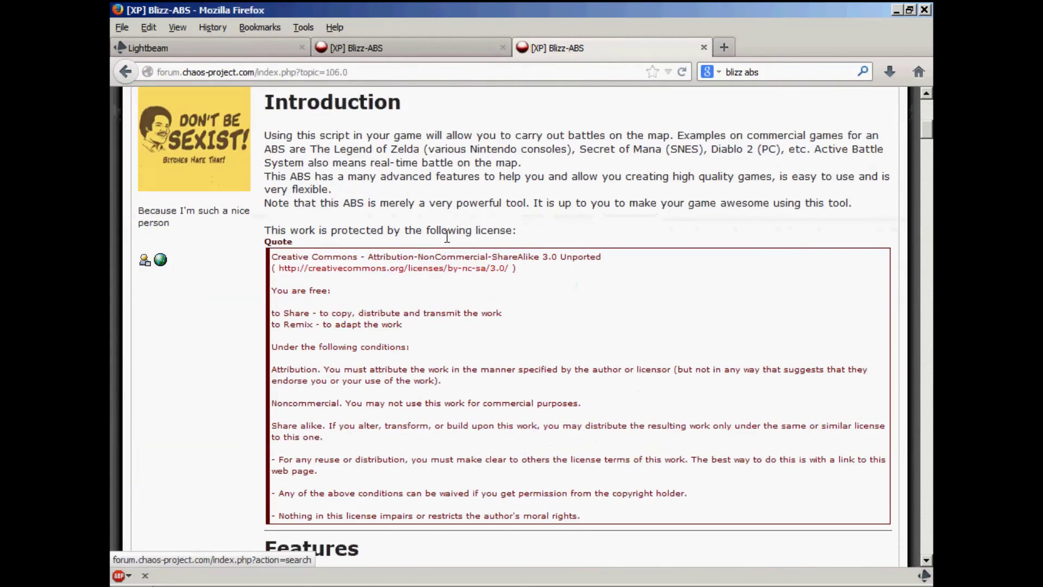
{"action": "scroll", "coordinate": [446, 240], "scroll_direction": "up", "scroll_amount": 4}
{"action": "scroll", "coordinate": [447, 242], "scroll_direction": "down", "scroll_amount": 6}
{"action": "scroll", "coordinate": [446, 241], "scroll_direction": "down", "scroll_amount": 6}
{"action": "scroll", "coordinate": [446, 241], "scroll_direction": "down", "scroll_amount": 6}
{"action": "scroll", "coordinate": [448, 239], "scroll_direction": "down", "scroll_amount": 1}
{"action": "scroll", "coordinate": [447, 237], "scroll_direction": "down", "scroll_amount": 2}
{"action": "scroll", "coordinate": [447, 236], "scroll_direction": "down", "scroll_amount": 2}
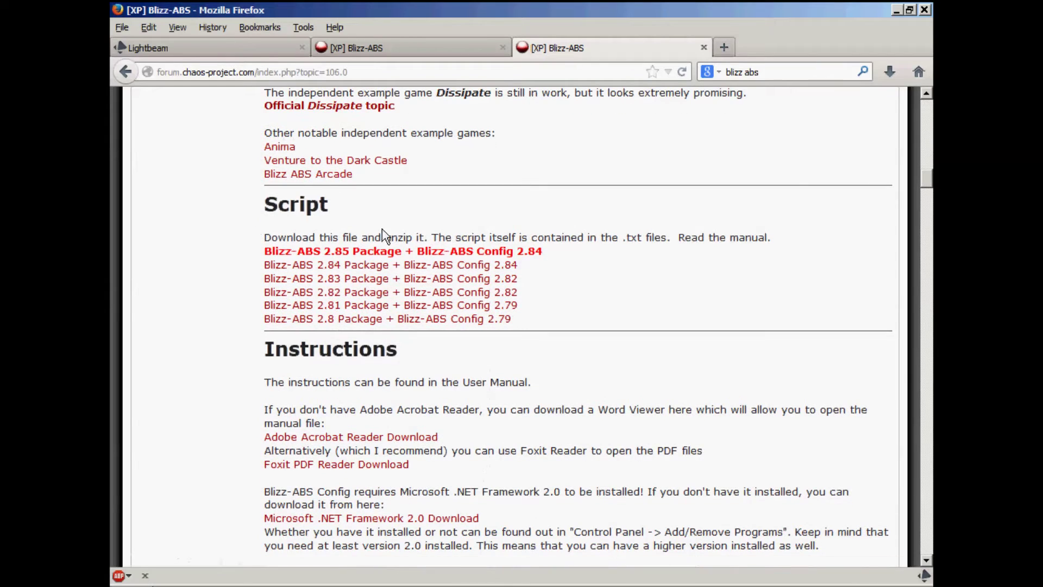
- Download 'Blizz-ABS 2.85 Package + Blizz-ABS Config 2.84' and switch to the Downloads folder
{"action": "left_click", "coordinate": [355, 258]}
{"action": "key", "text": "alt+Tab"}
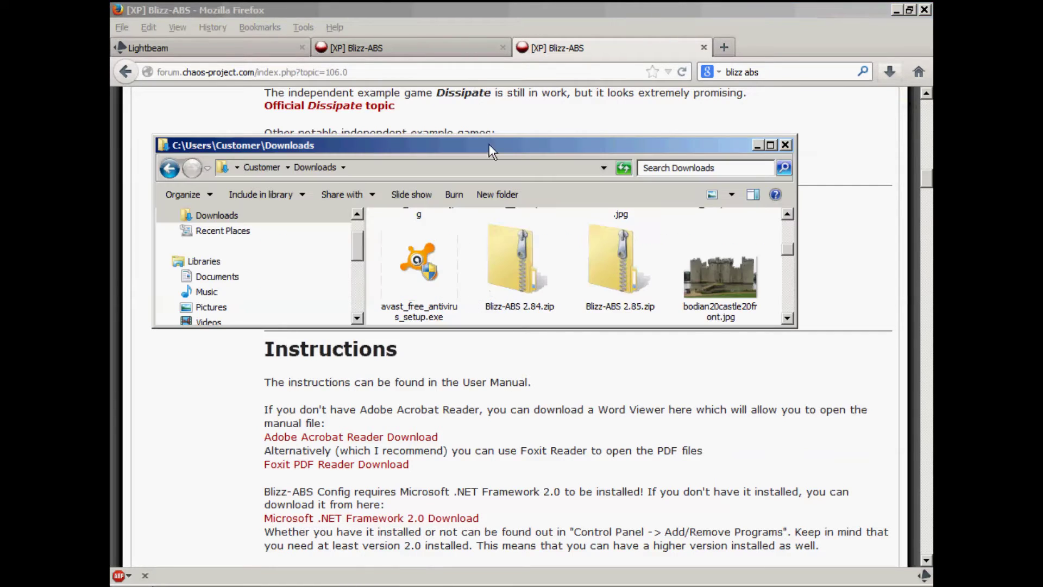
- Extract Blizz-ABS 2.85.zip into Downloads and open its Release folder
{"action": "right_click", "coordinate": [513, 266]}
{"action": "left_click", "coordinate": [613, 239]}
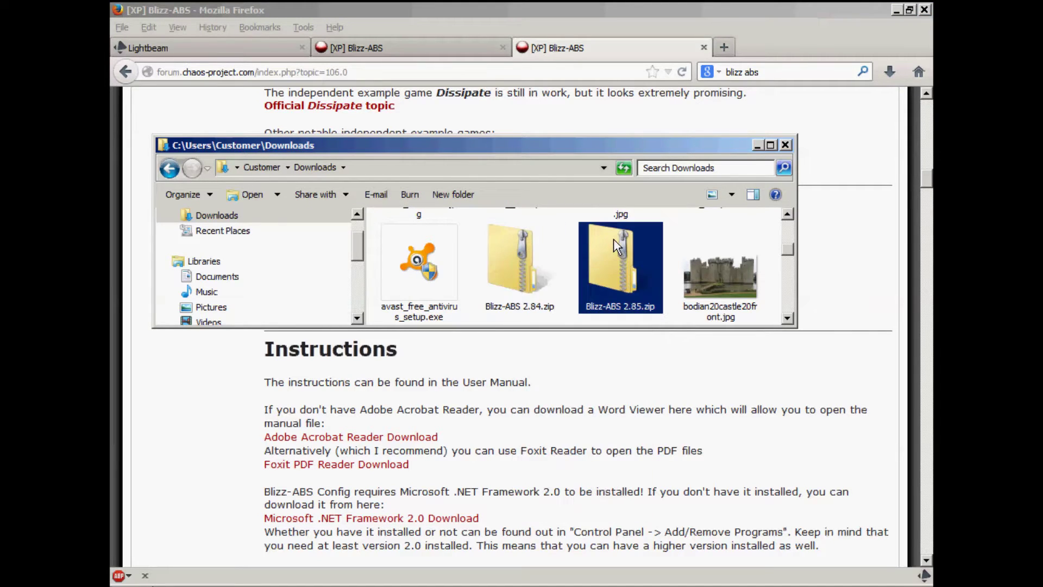
{"action": "right_click", "coordinate": [617, 249]}
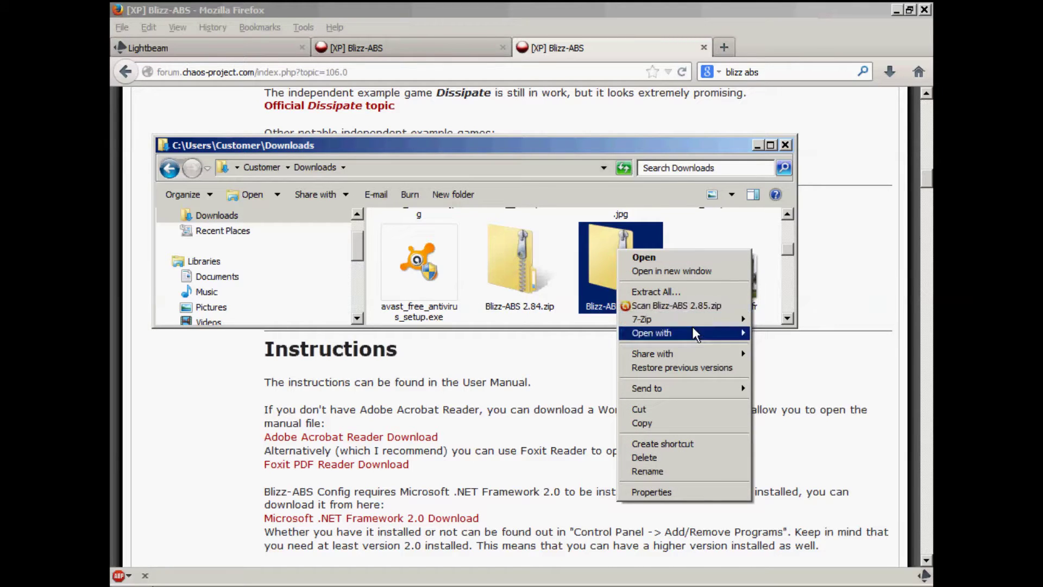
{"action": "mouse_move", "coordinate": [642, 319]}
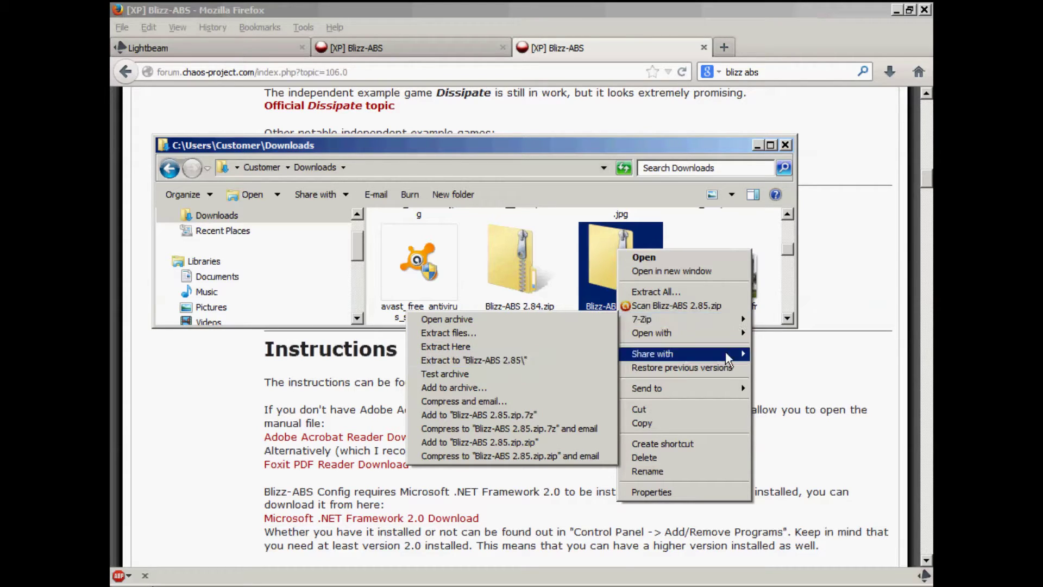
{"action": "left_click", "coordinate": [788, 213]}
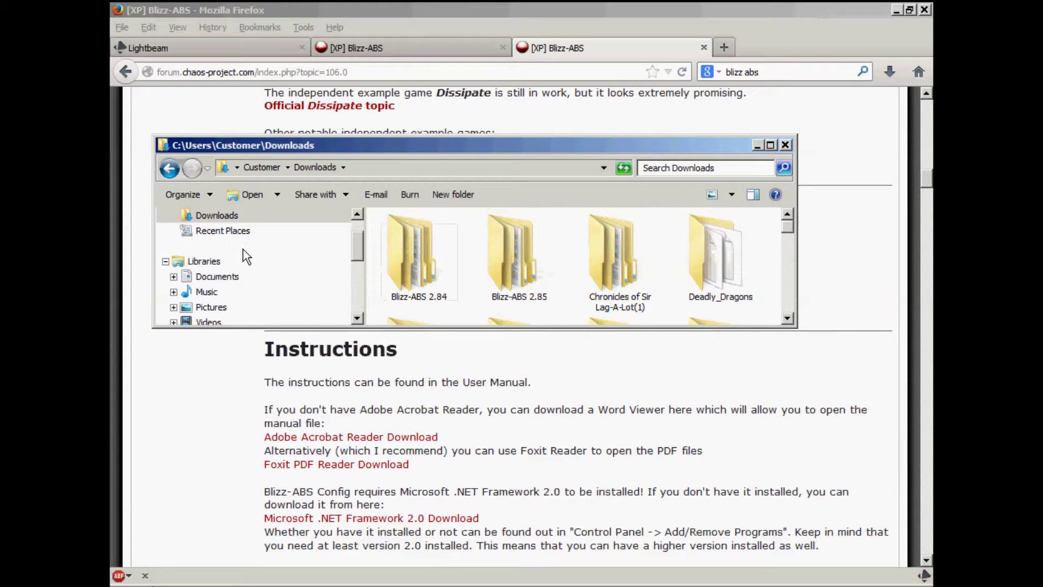
{"action": "double_click", "coordinate": [514, 278]}
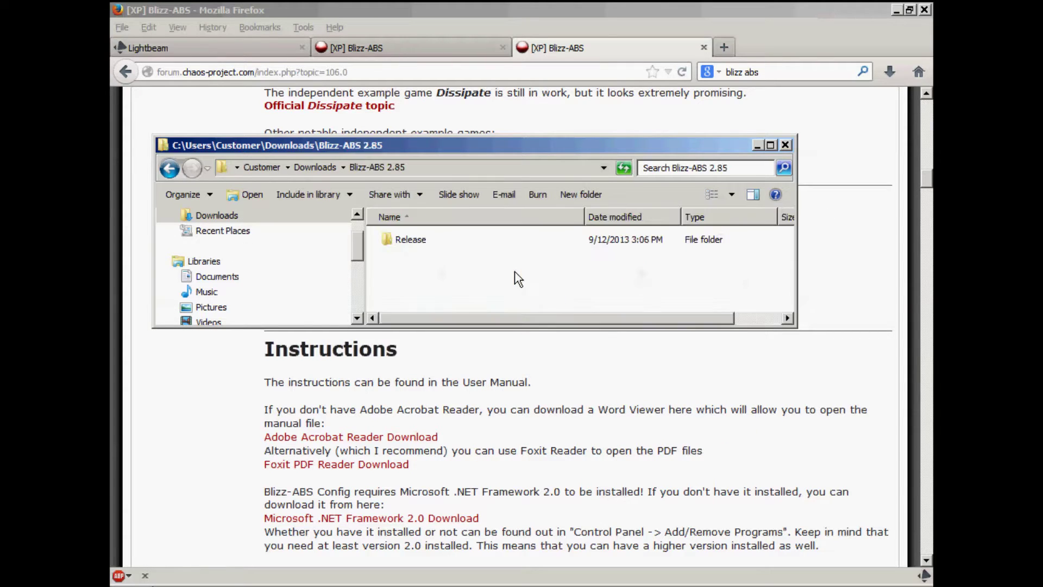
{"action": "double_click", "coordinate": [402, 246]}
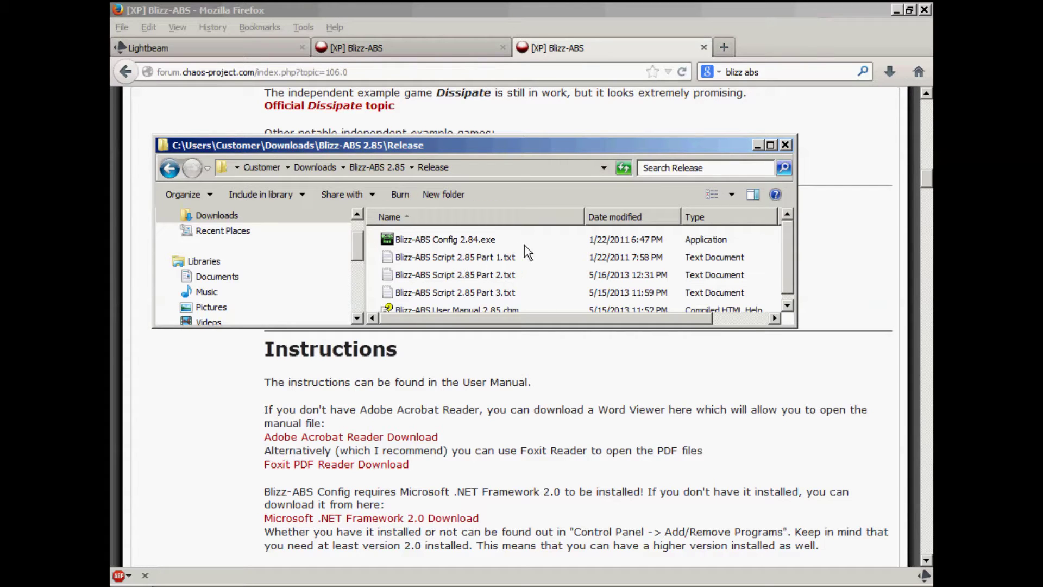
- Maximize the window and point out Script Parts 2 and 3, the manual and Config 2.84
{"action": "left_click", "coordinate": [770, 144]}
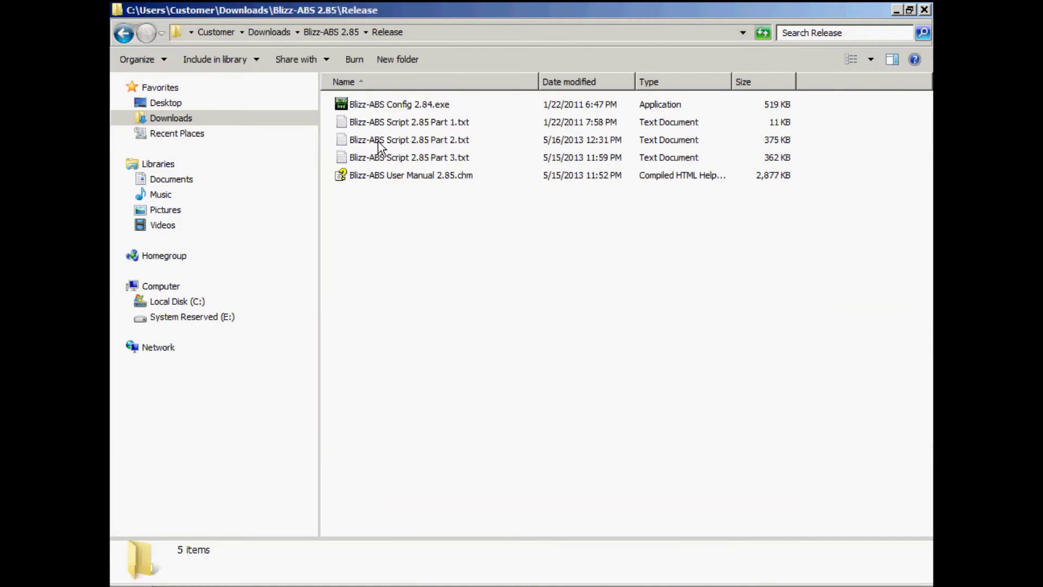
{"action": "left_click", "coordinate": [390, 127]}
{"action": "left_click", "coordinate": [397, 158]}
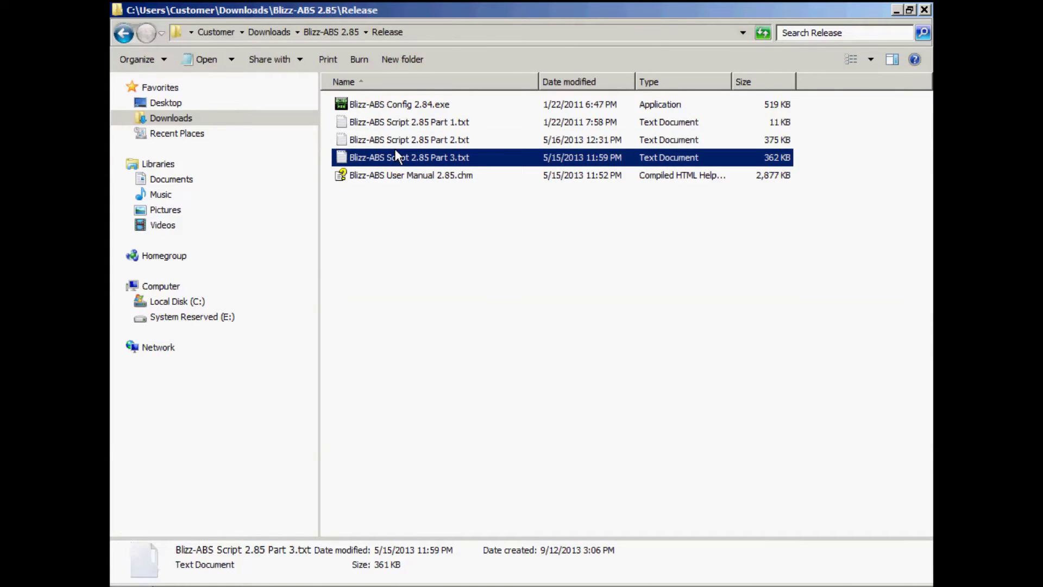
{"action": "left_click", "coordinate": [400, 177]}
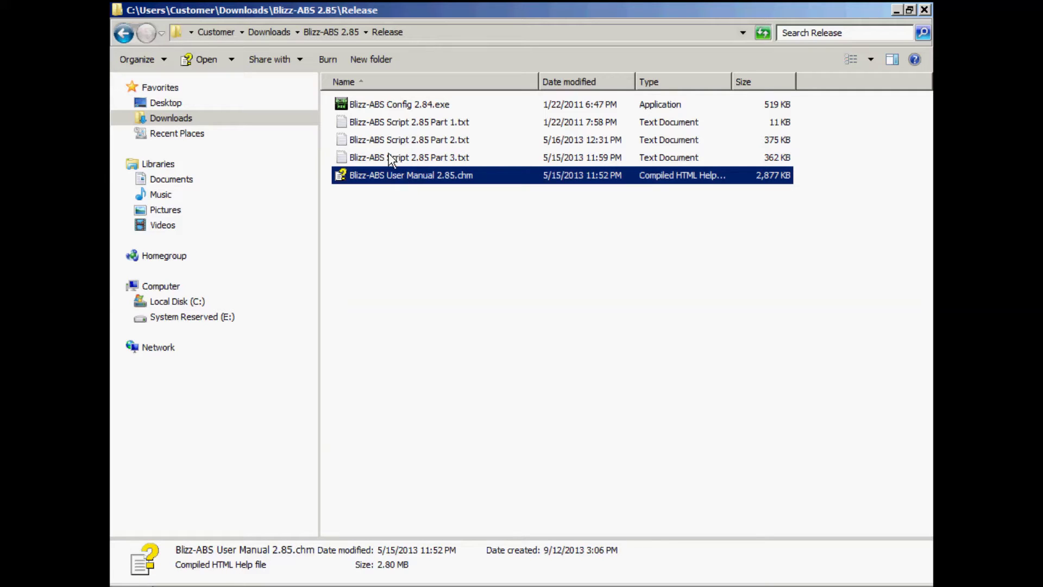
{"action": "left_click", "coordinate": [396, 104]}
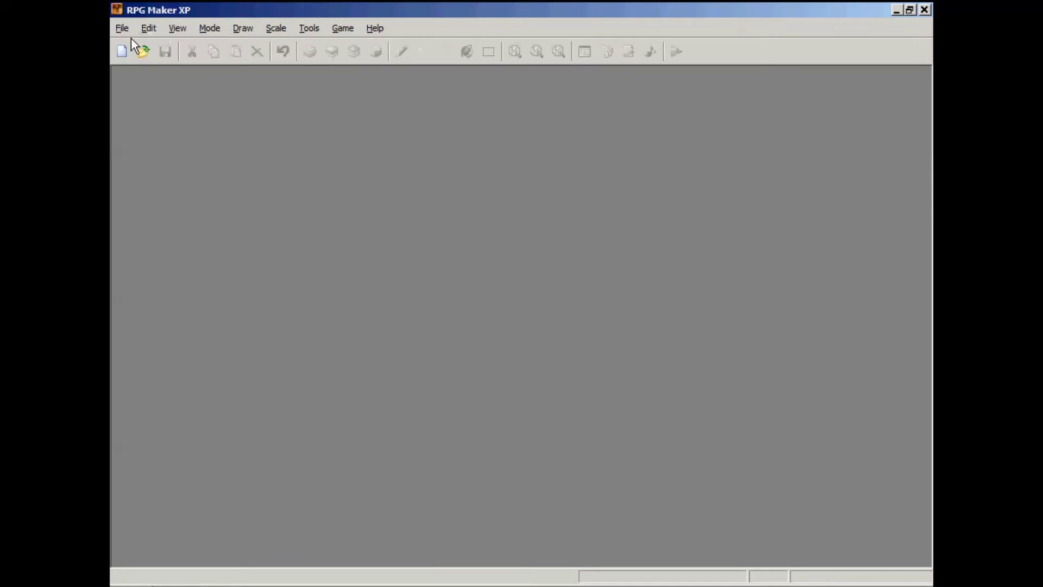
- Open the DemonSlay project from Documents > RPGXP
{"action": "left_click", "coordinate": [122, 28]}
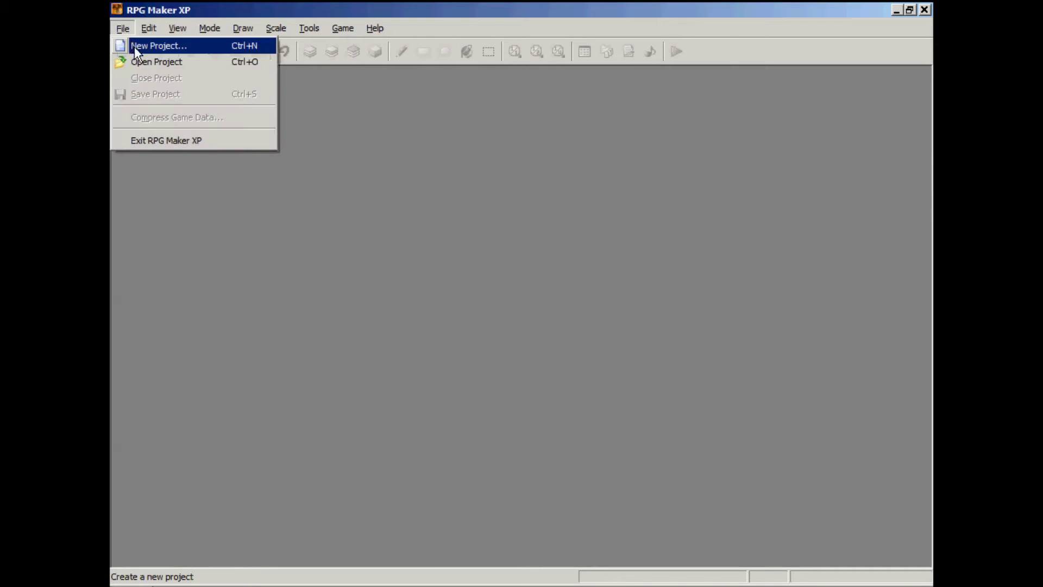
{"action": "left_click", "coordinate": [145, 61]}
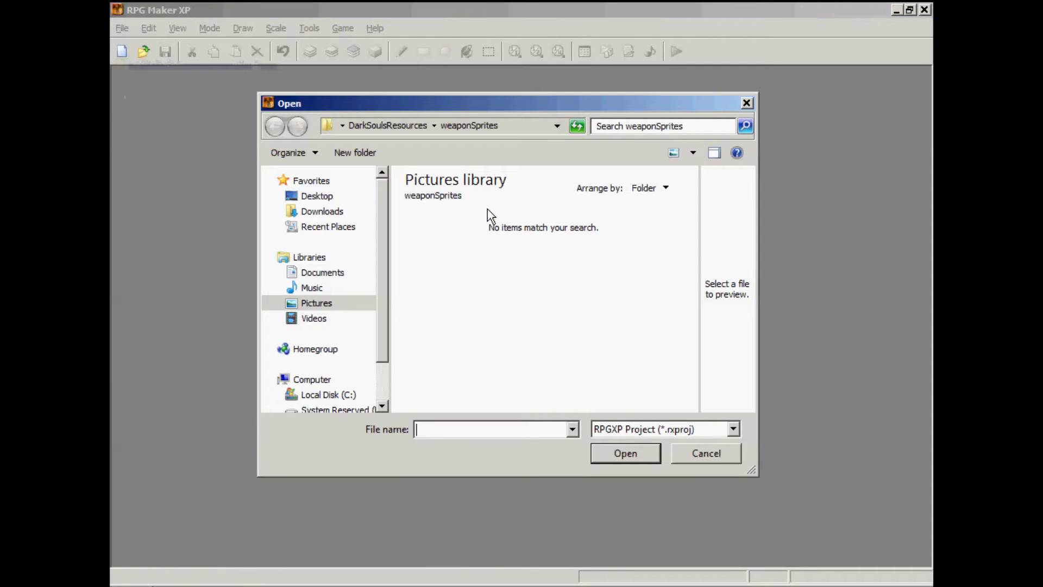
{"action": "left_click", "coordinate": [323, 272]}
{"action": "left_click", "coordinate": [461, 330]}
{"action": "scroll", "coordinate": [460, 329], "scroll_direction": "down", "scroll_amount": 5}
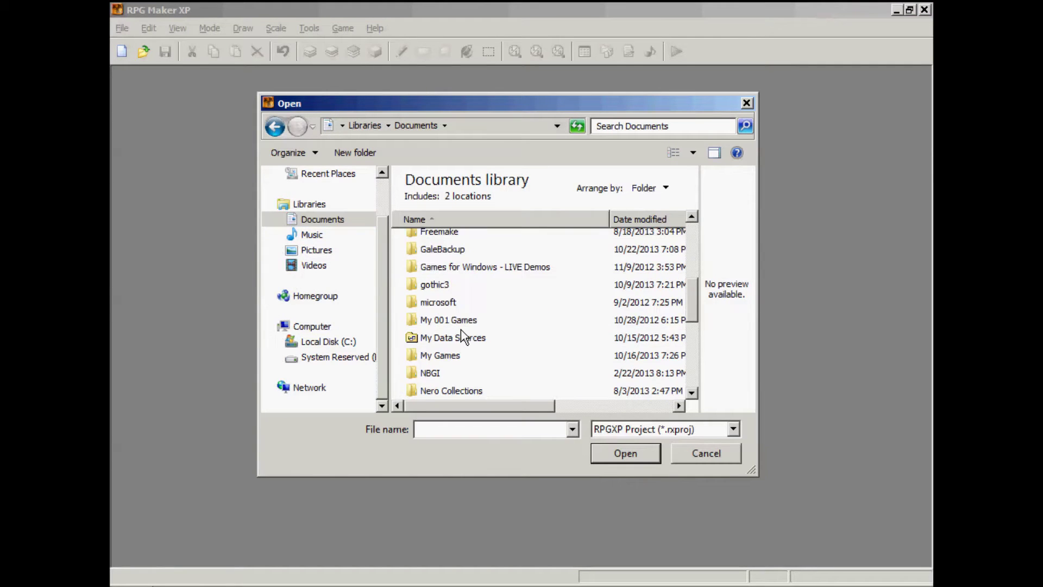
{"action": "scroll", "coordinate": [456, 368], "scroll_direction": "down", "scroll_amount": 2}
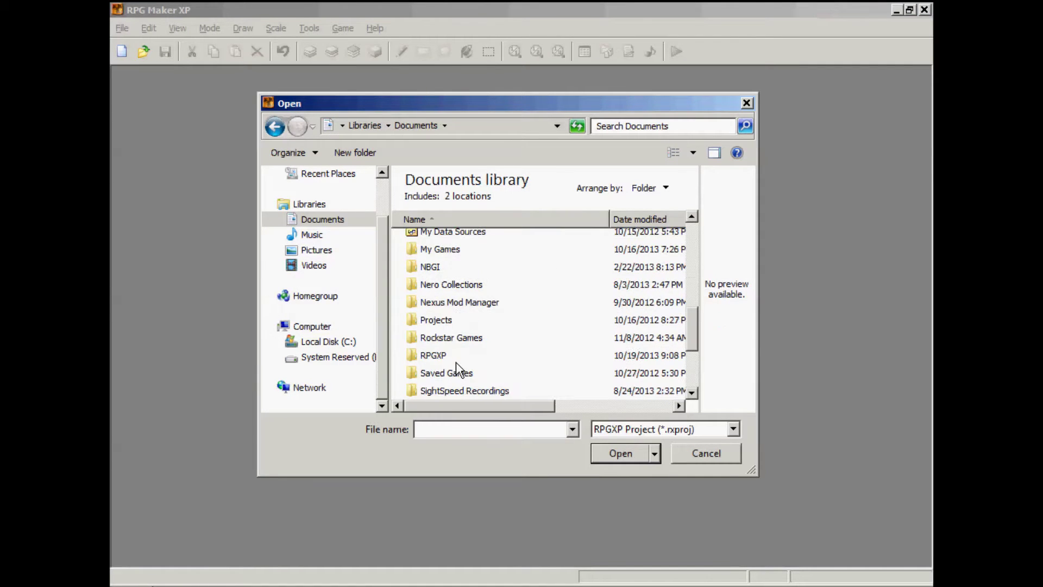
{"action": "double_click", "coordinate": [444, 356]}
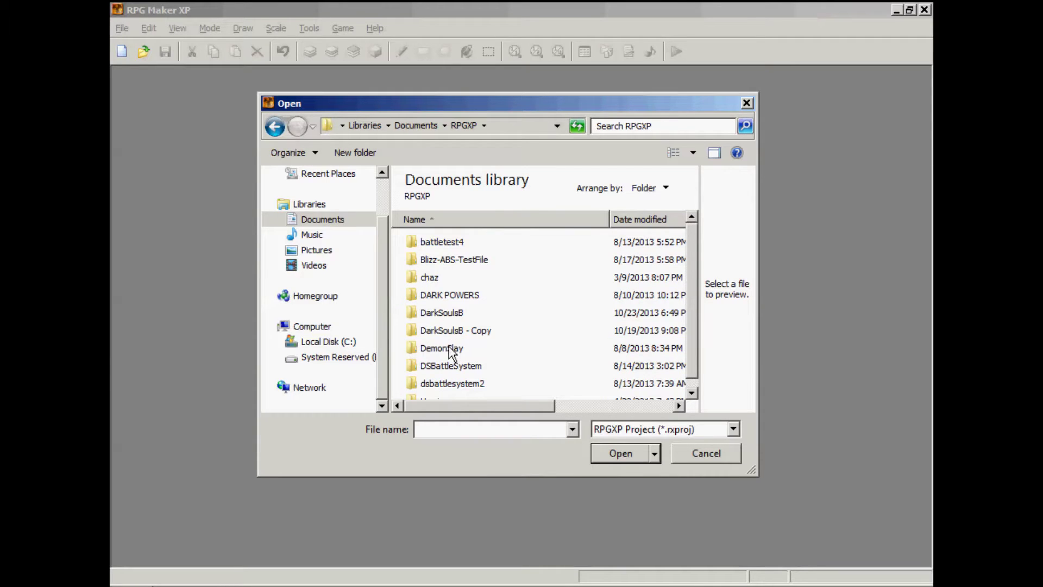
{"action": "double_click", "coordinate": [450, 349]}
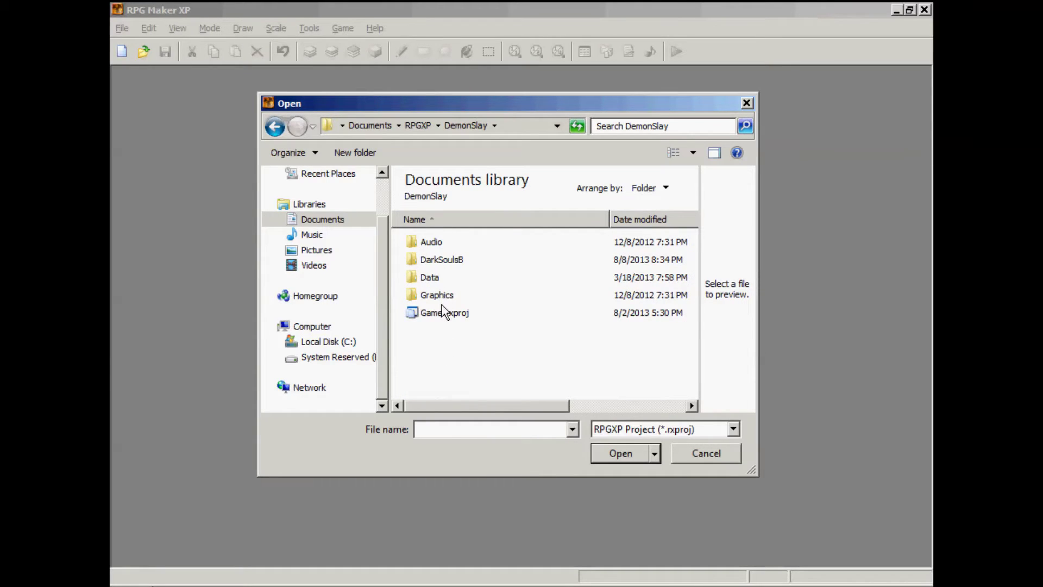
{"action": "left_click", "coordinate": [442, 313]}
{"action": "left_click", "coordinate": [628, 458]}
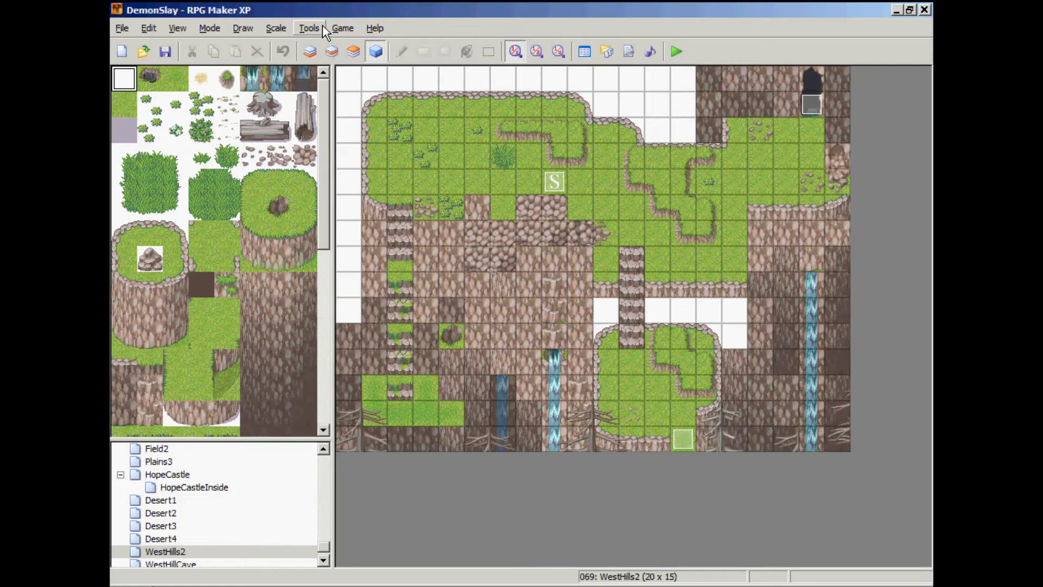
- Reopen a project, this time choosing Game.rxproj in Documents > RPGXP > DarkSoulsB
{"action": "left_click", "coordinate": [316, 26]}
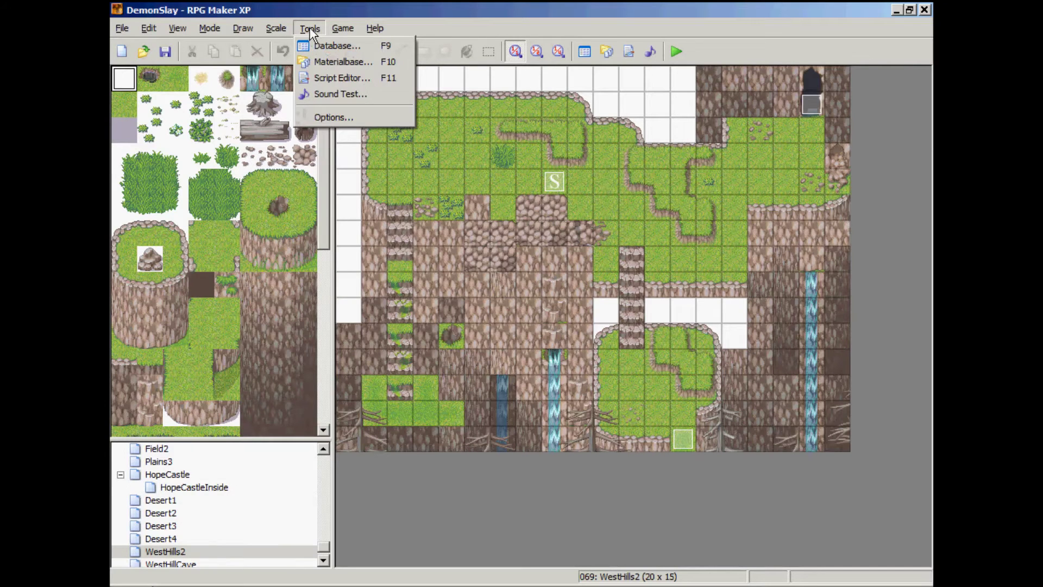
{"action": "left_click", "coordinate": [155, 62]}
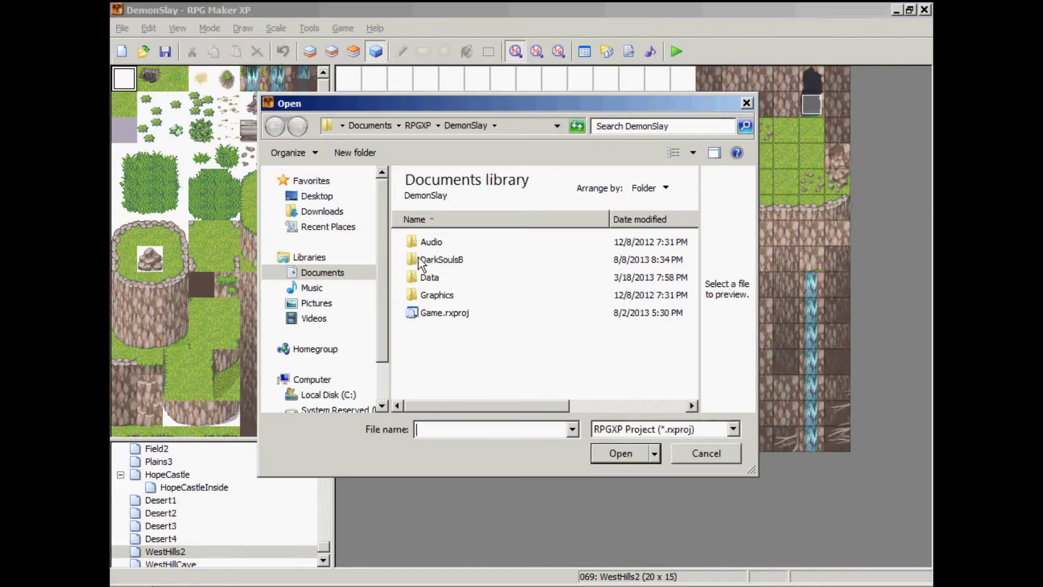
{"action": "left_click", "coordinate": [318, 272]}
{"action": "double_click", "coordinate": [432, 396]}
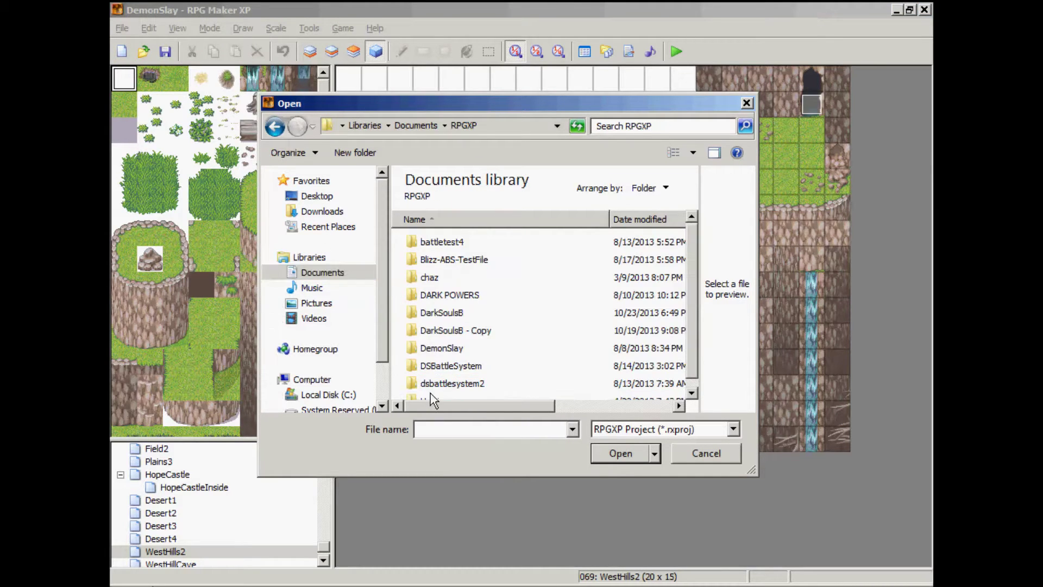
{"action": "double_click", "coordinate": [443, 314]}
{"action": "left_click", "coordinate": [445, 295]}
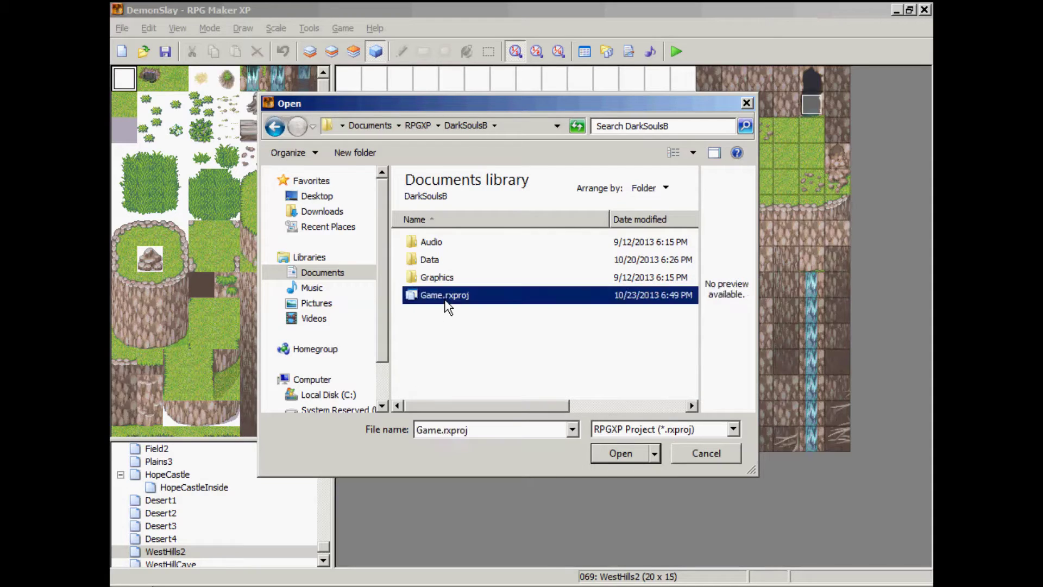
{"action": "left_click", "coordinate": [613, 447]}
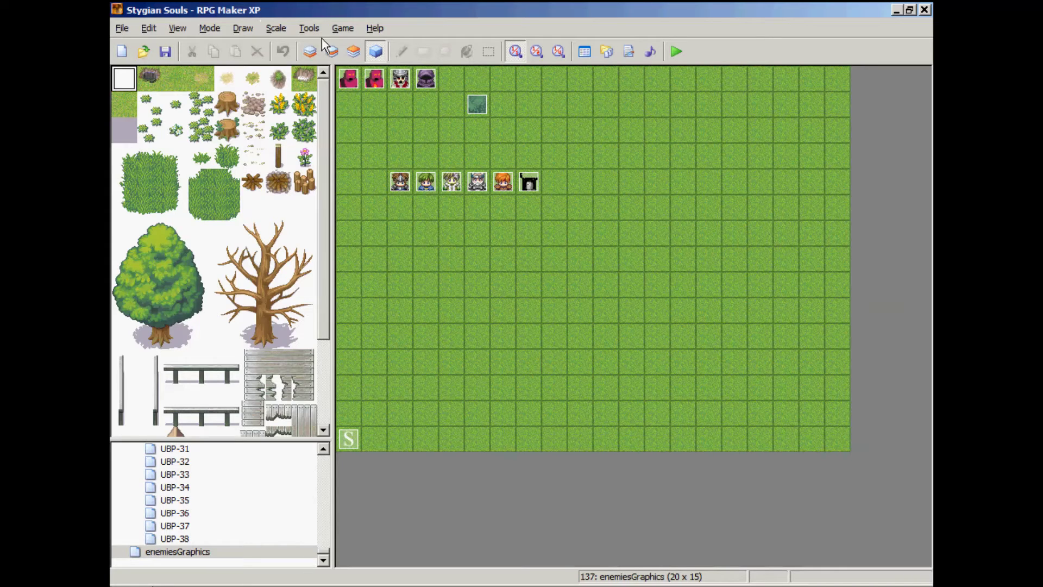
- Open the Script Editor, inspect the existing Blizz-ABS scripts in Blizz1–Blizz3, then return to Explorer
{"action": "left_click", "coordinate": [308, 27]}
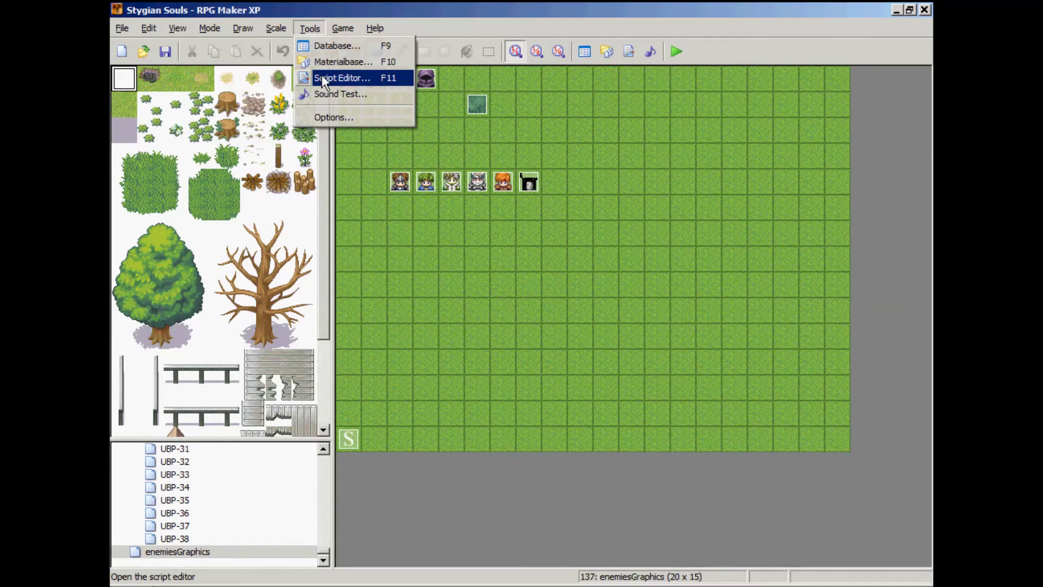
{"action": "left_click", "coordinate": [326, 76]}
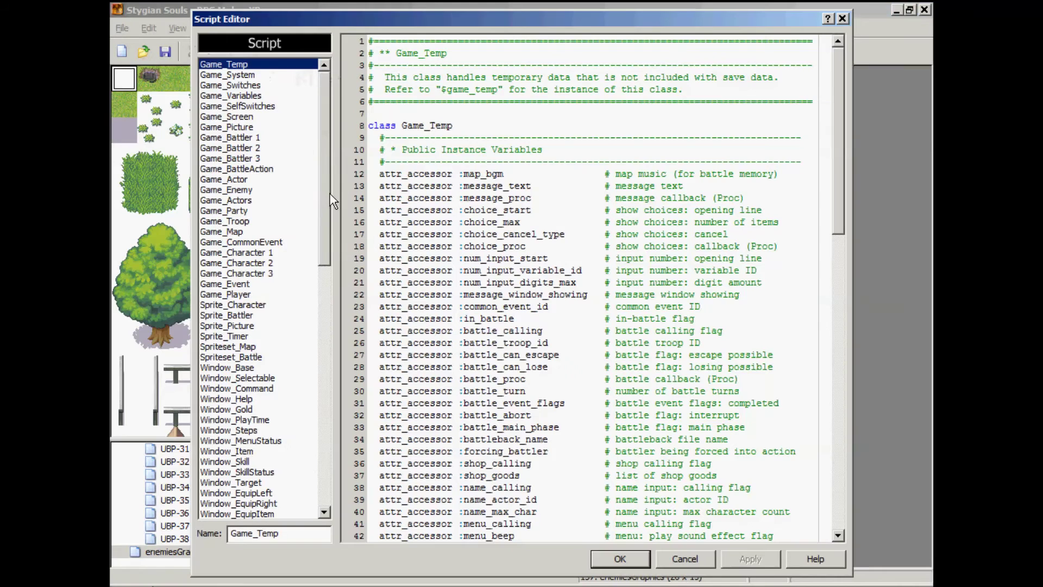
{"action": "left_click_drag", "start_coordinate": [333, 201], "coordinate": [332, 481]}
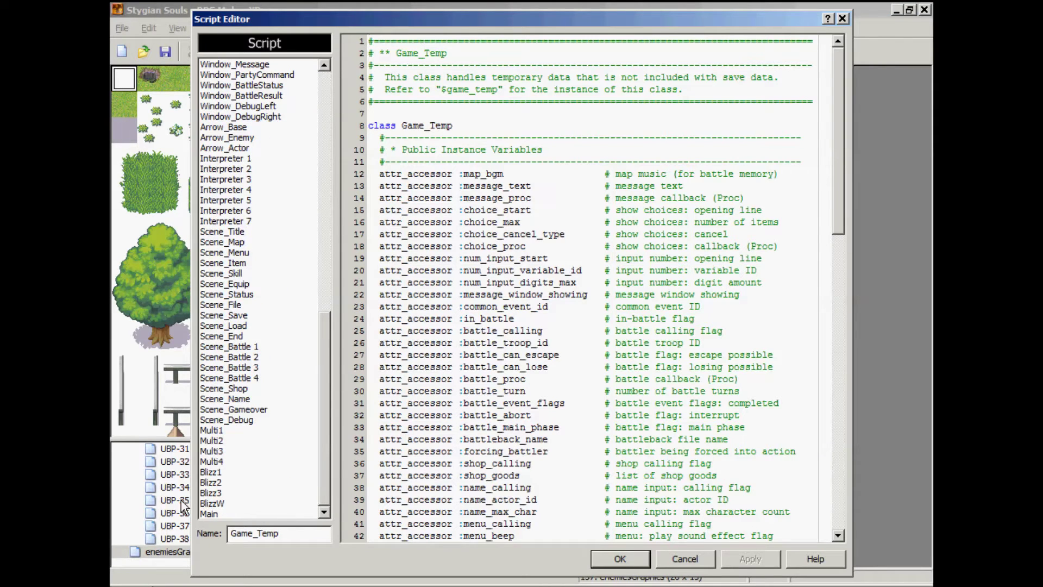
{"action": "left_click", "coordinate": [210, 472]}
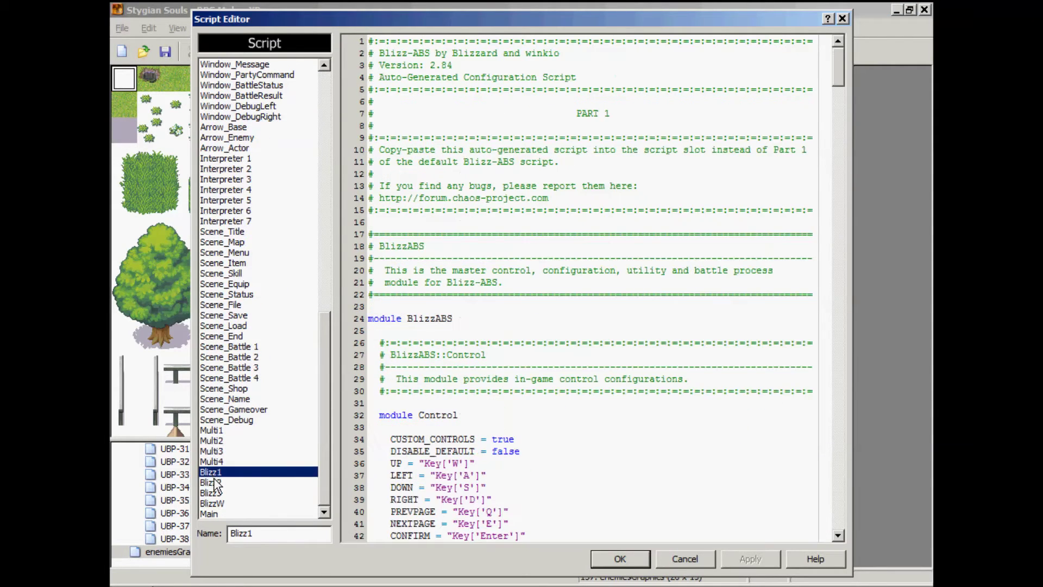
{"action": "left_click", "coordinate": [212, 482]}
{"action": "left_click", "coordinate": [217, 493]}
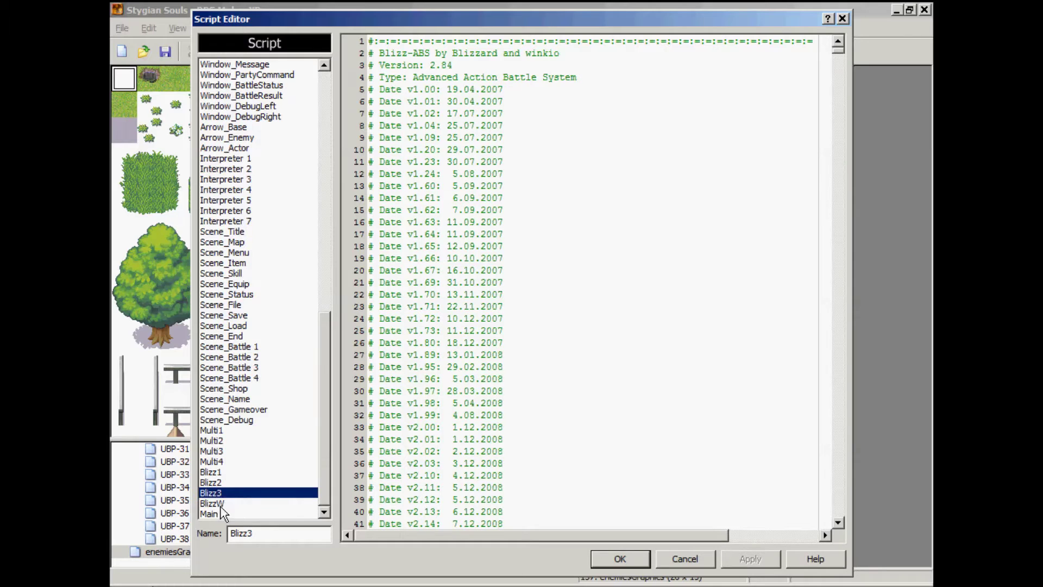
{"action": "left_click", "coordinate": [212, 473]}
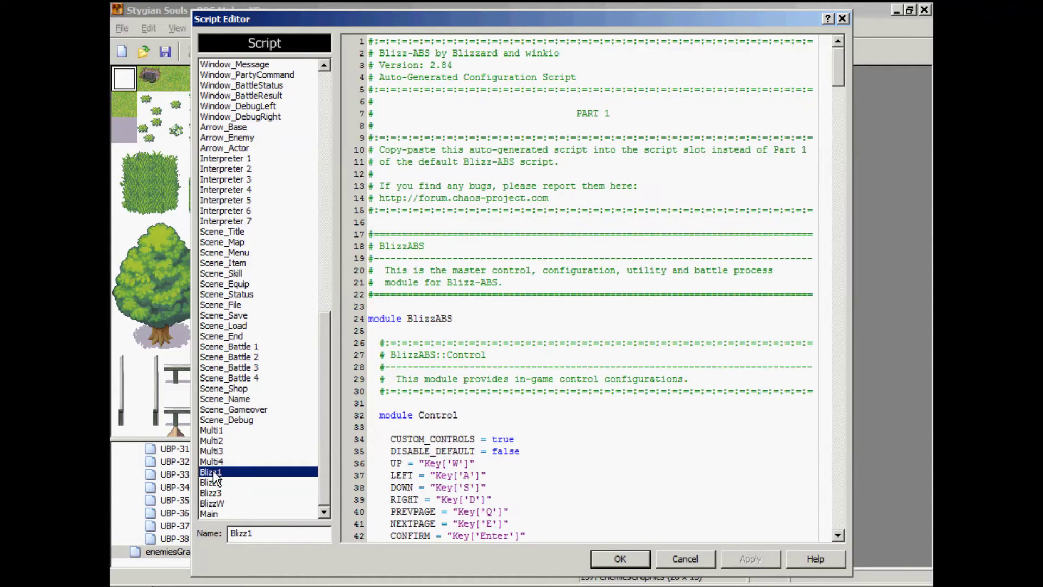
{"action": "left_click", "coordinate": [217, 484]}
{"action": "left_click", "coordinate": [212, 473]}
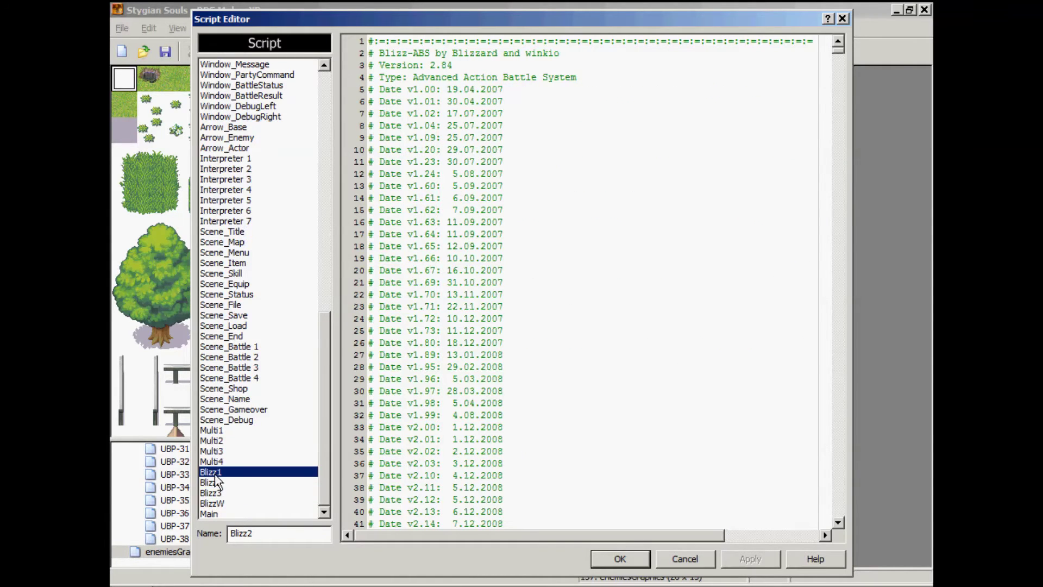
{"action": "left_click", "coordinate": [217, 493]}
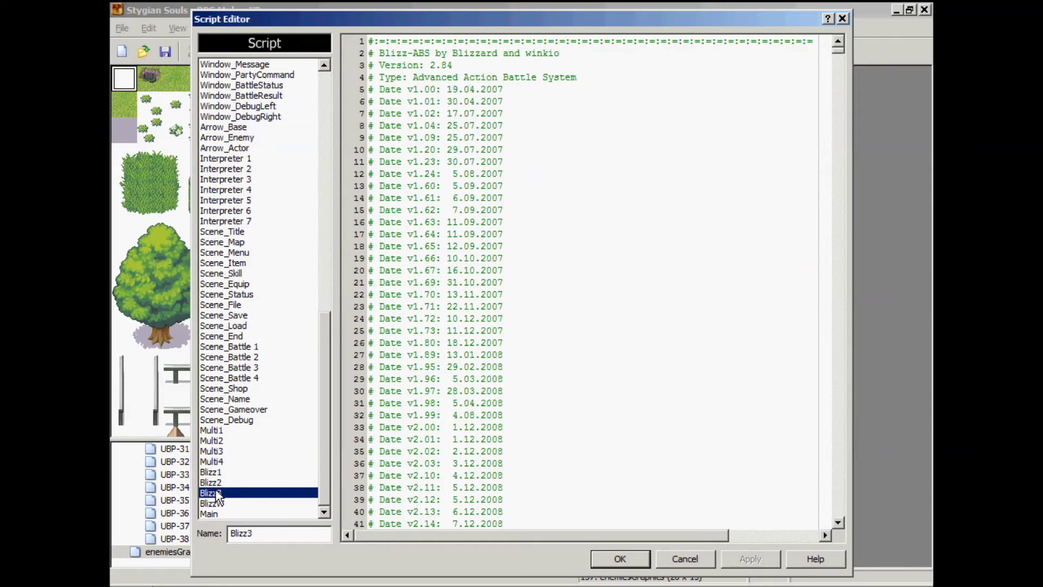
{"action": "left_click", "coordinate": [212, 473]}
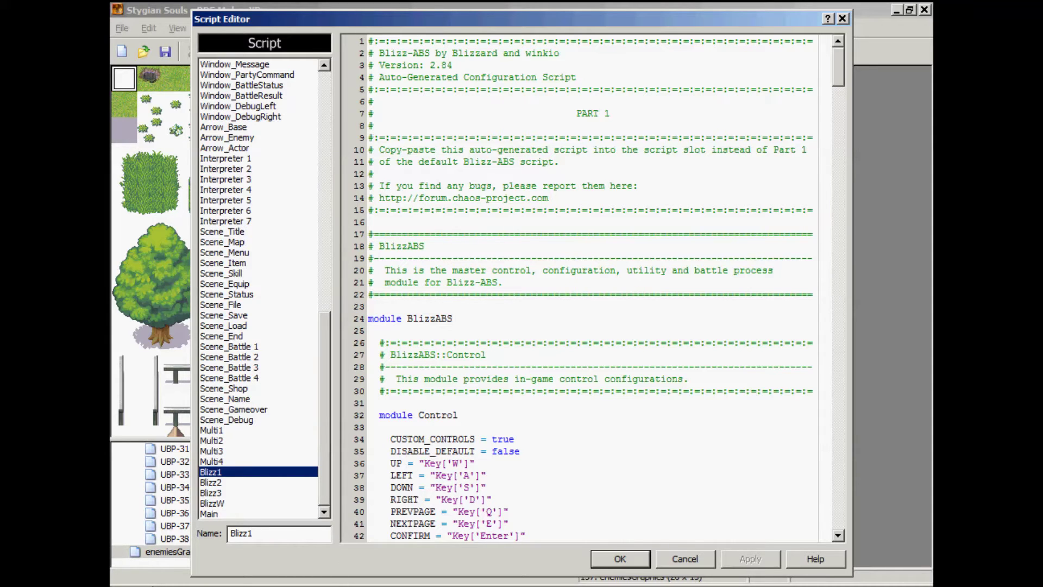
{"action": "key", "text": "alt+Tab"}
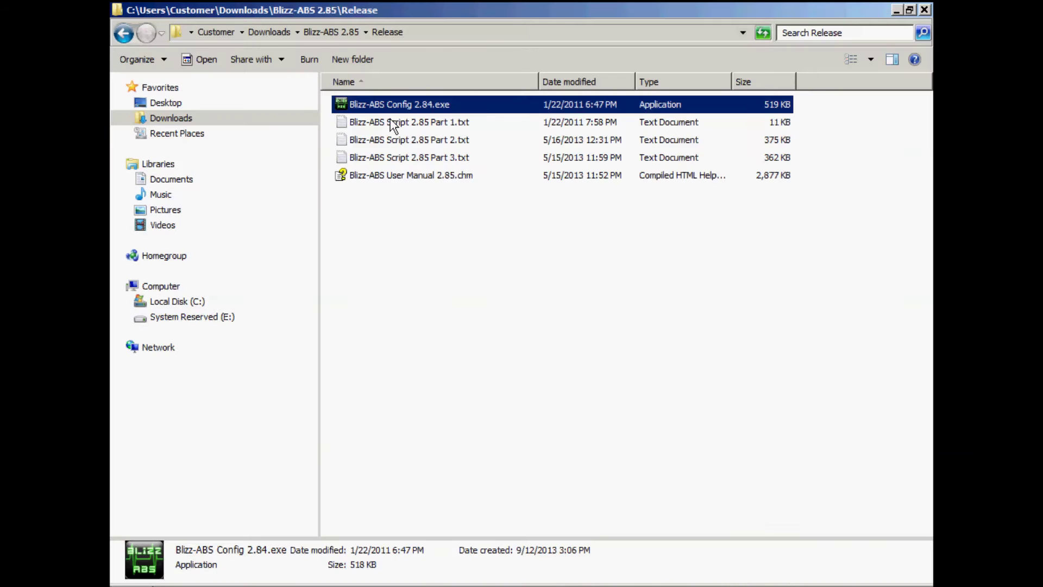
{"action": "double_click", "coordinate": [401, 123]}
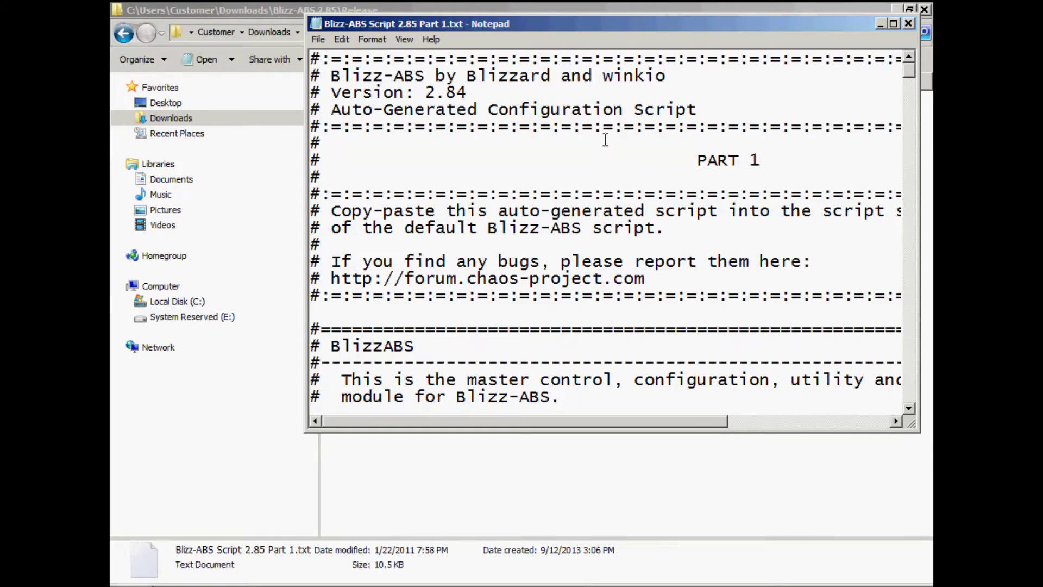
{"action": "key", "text": "ctrl+a"}
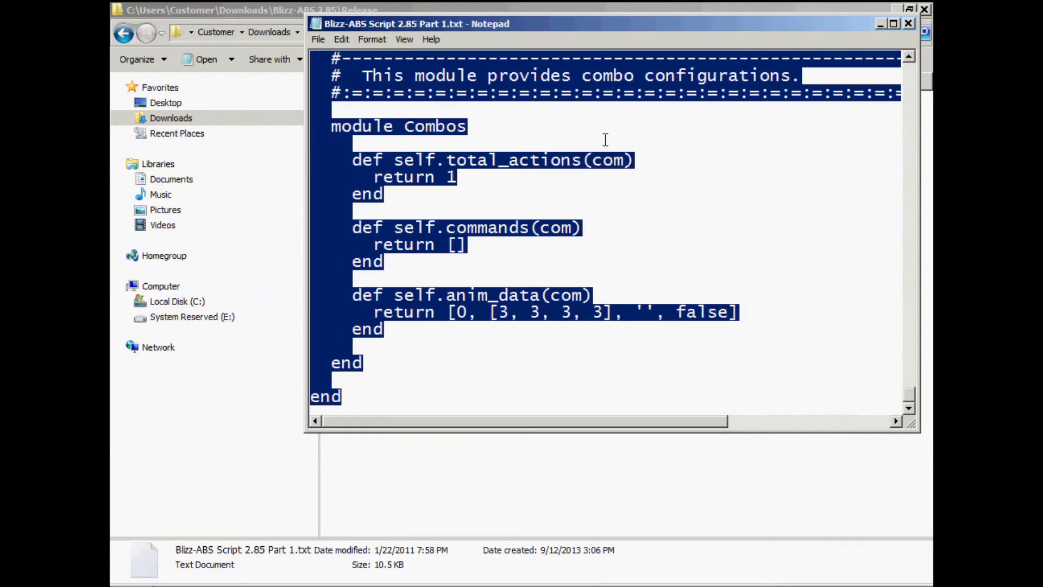
{"action": "right_click", "coordinate": [560, 138]}
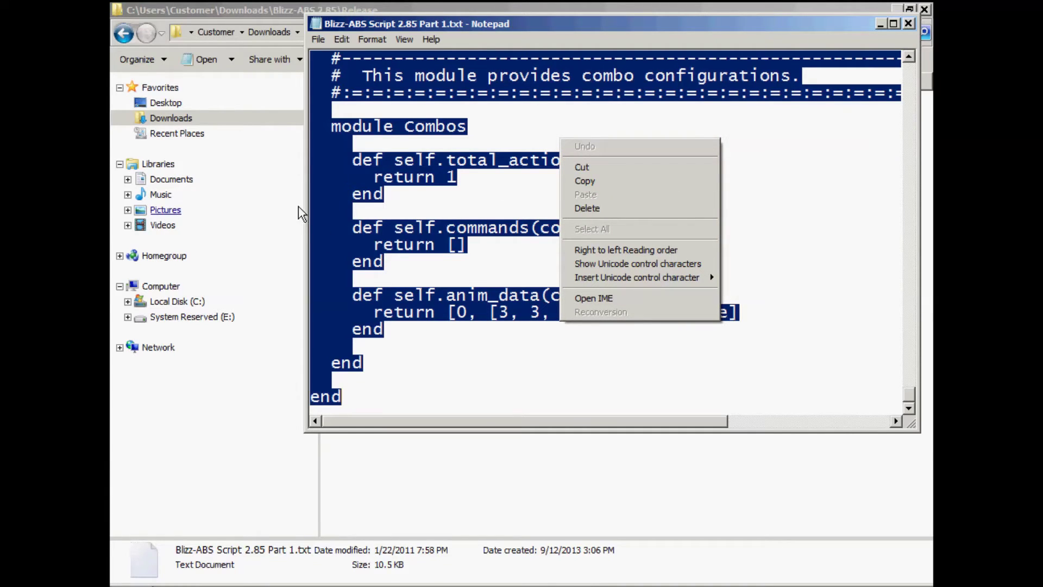
{"action": "left_click", "coordinate": [507, 382]}
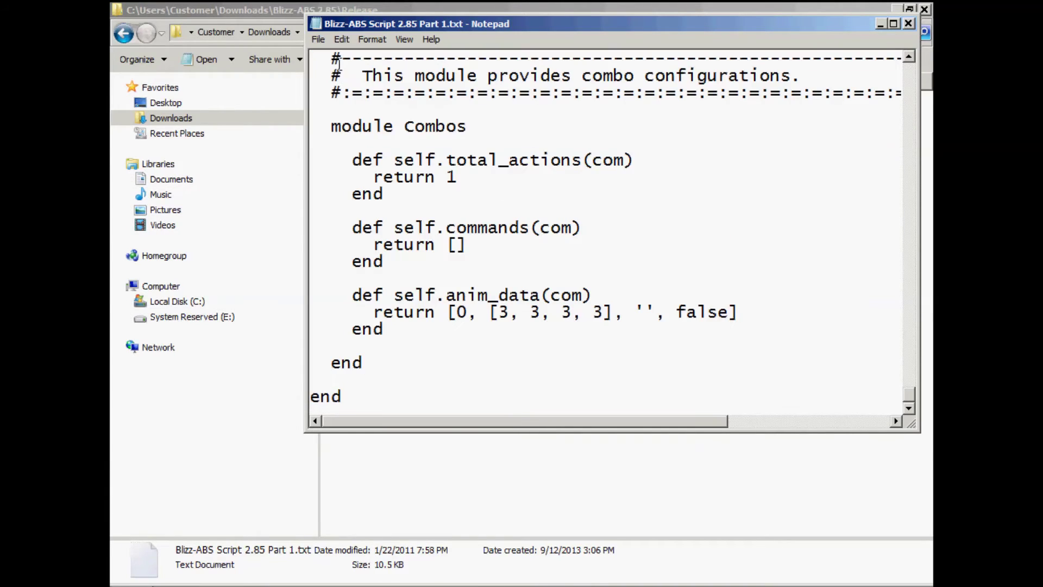
{"action": "left_click", "coordinate": [340, 39]}
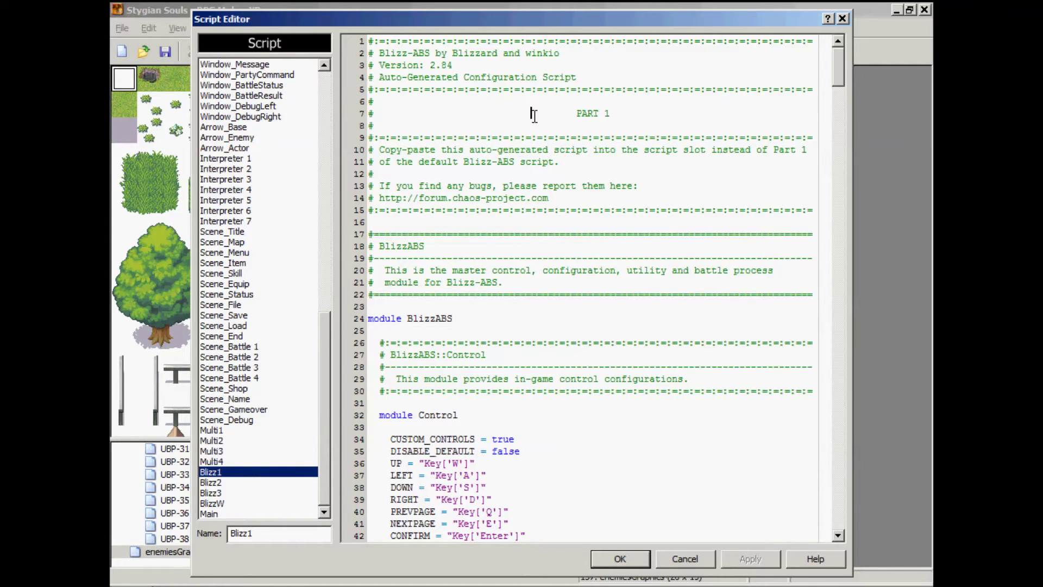
{"action": "right_click", "coordinate": [545, 254]}
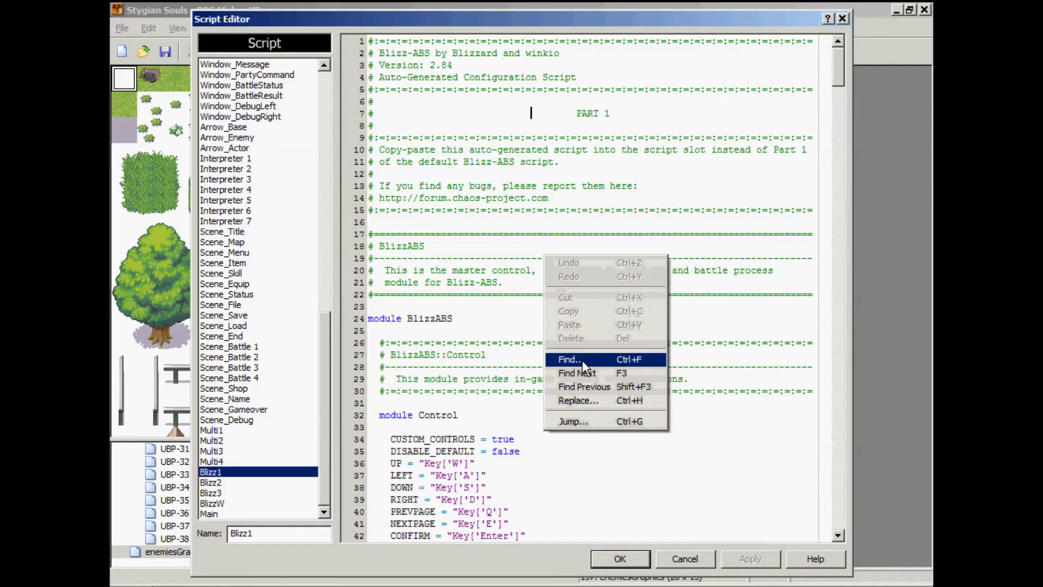
{"action": "left_click", "coordinate": [500, 93]}
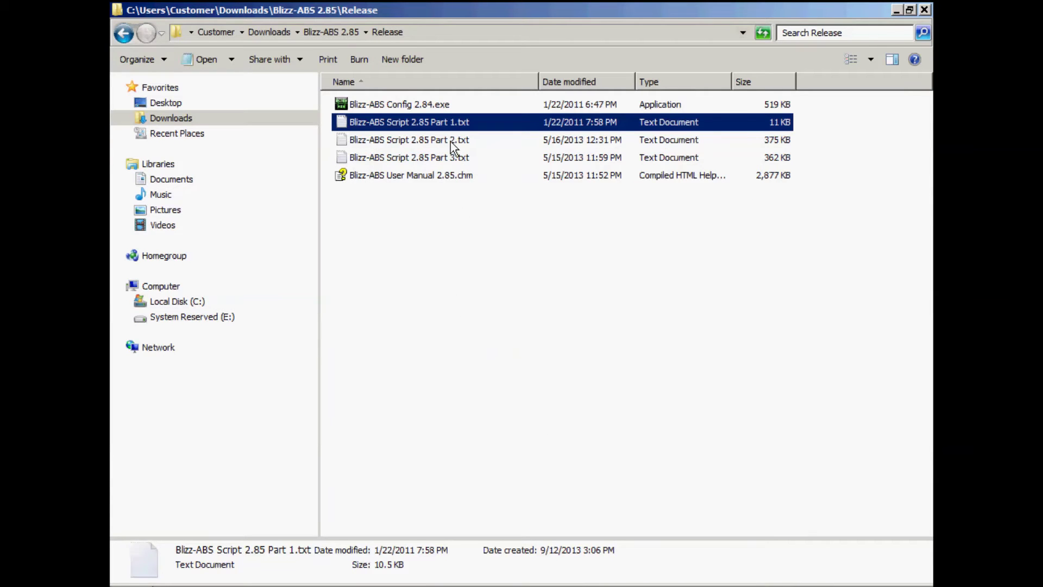
{"action": "left_click", "coordinate": [451, 142]}
- Compare Script Part 2 and Part 3 in Notepad with the Blizz2 and Blizz3 slots, then confirm
{"action": "double_click", "coordinate": [451, 142]}
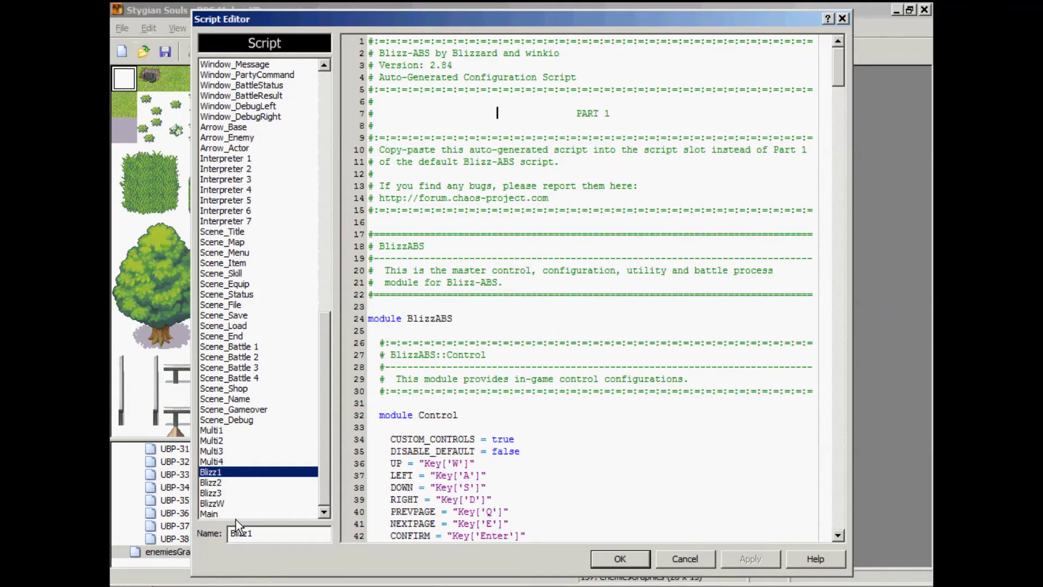
{"action": "left_click", "coordinate": [220, 484]}
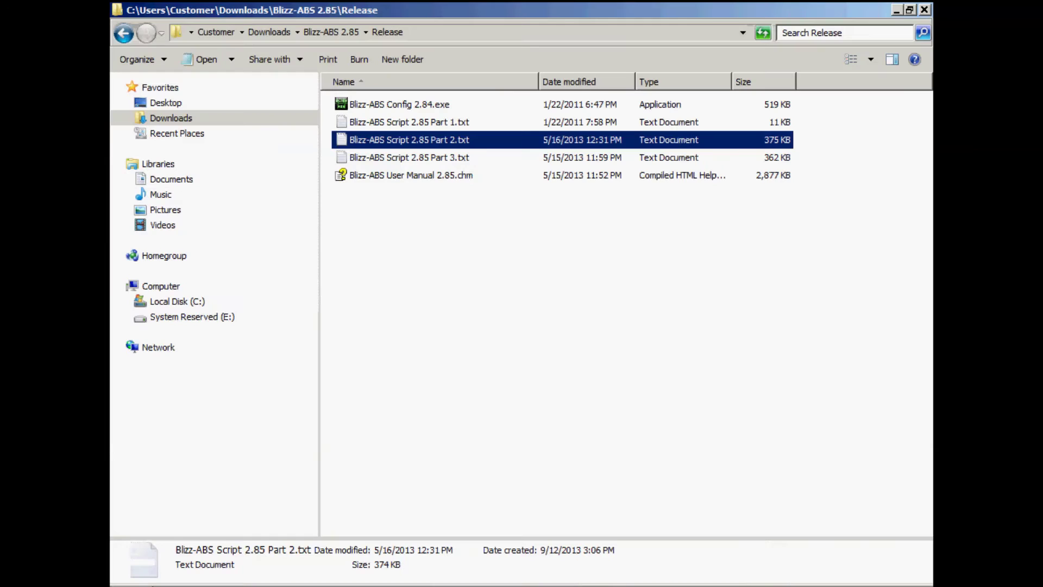
{"action": "double_click", "coordinate": [420, 168]}
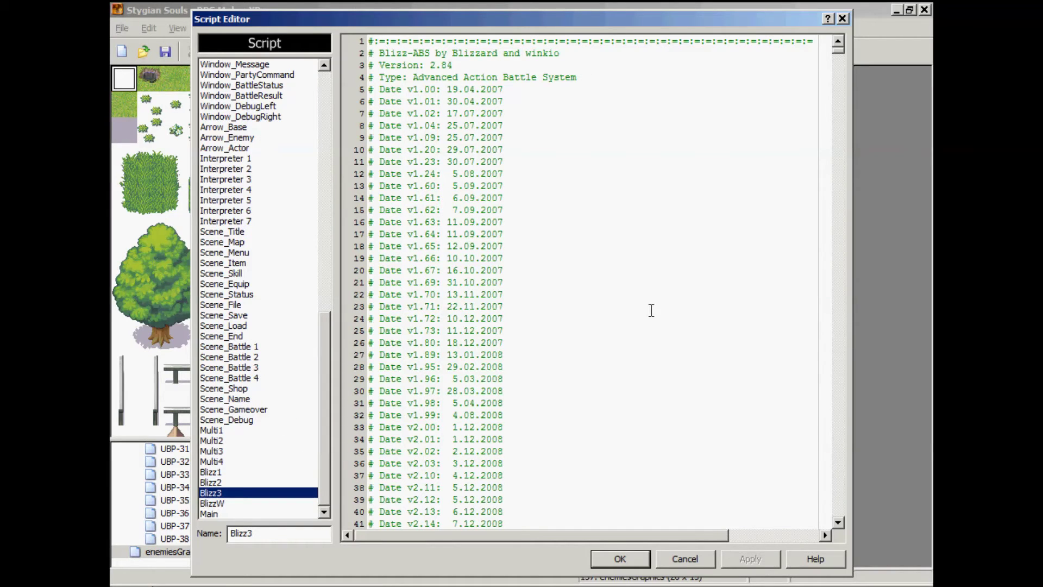
{"action": "left_click", "coordinate": [621, 561]}
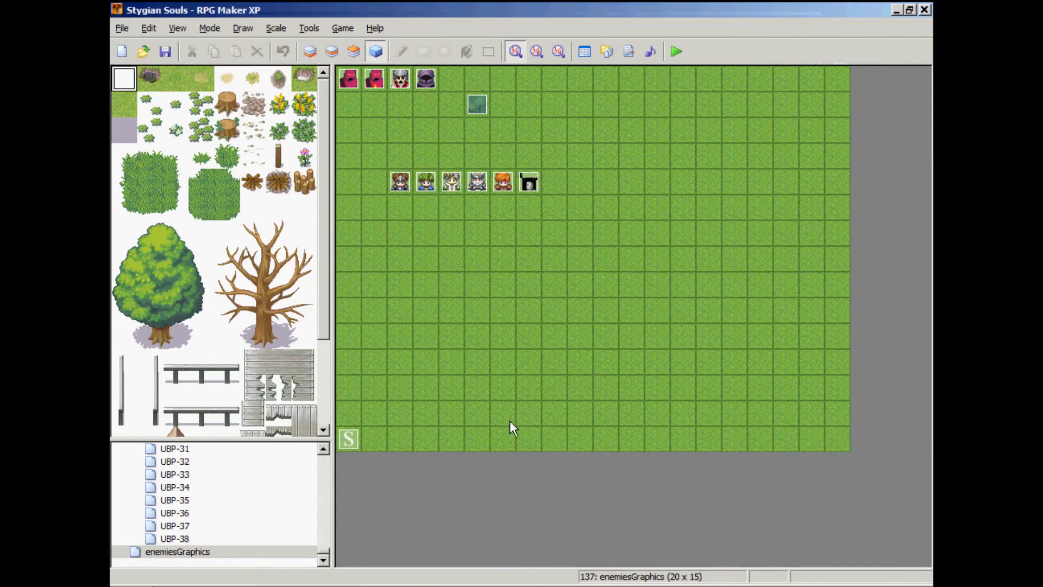
- Open the DarkSoulsB project folder under Documents > RPGXP
{"action": "key", "text": "F12"}
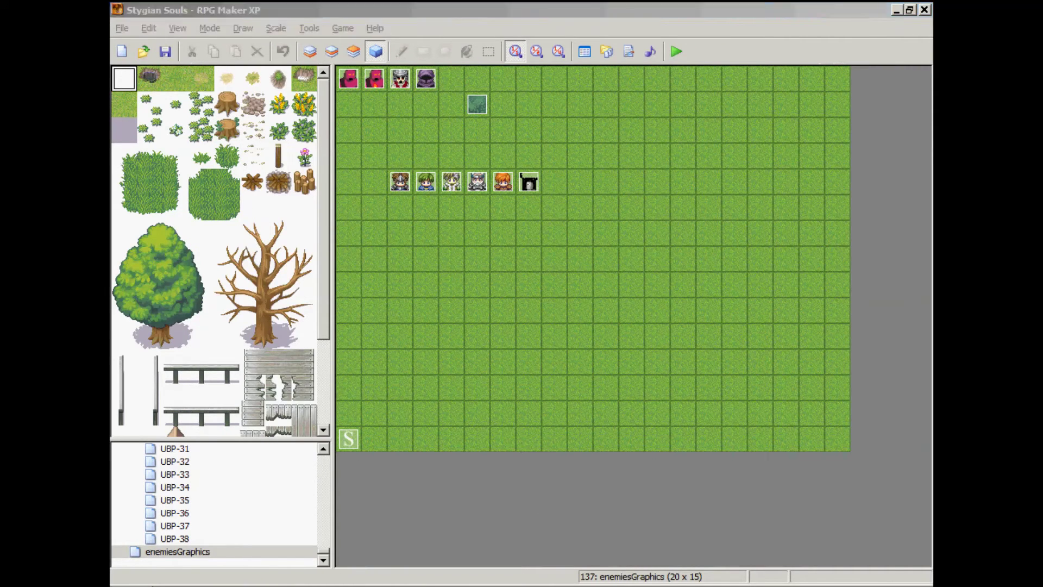
{"action": "left_click", "coordinate": [168, 180]}
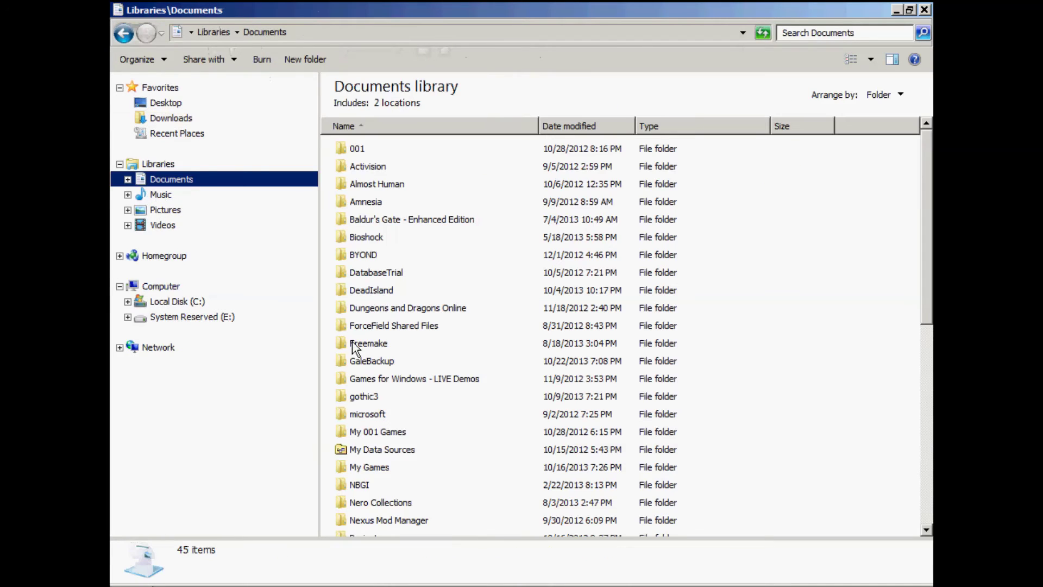
{"action": "left_click", "coordinate": [372, 378]}
{"action": "scroll", "coordinate": [371, 377], "scroll_direction": "down", "scroll_amount": 4}
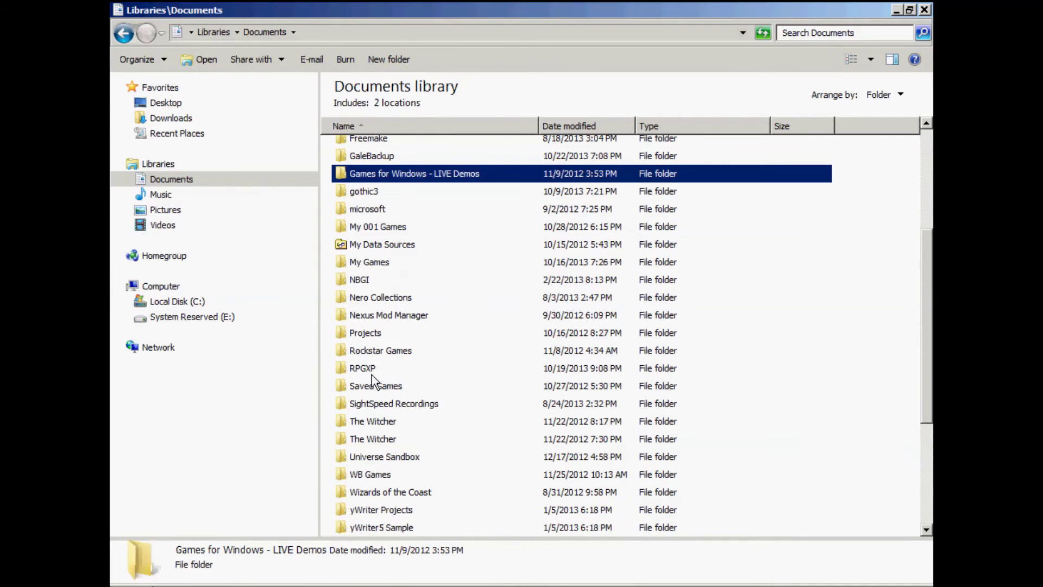
{"action": "double_click", "coordinate": [366, 368]}
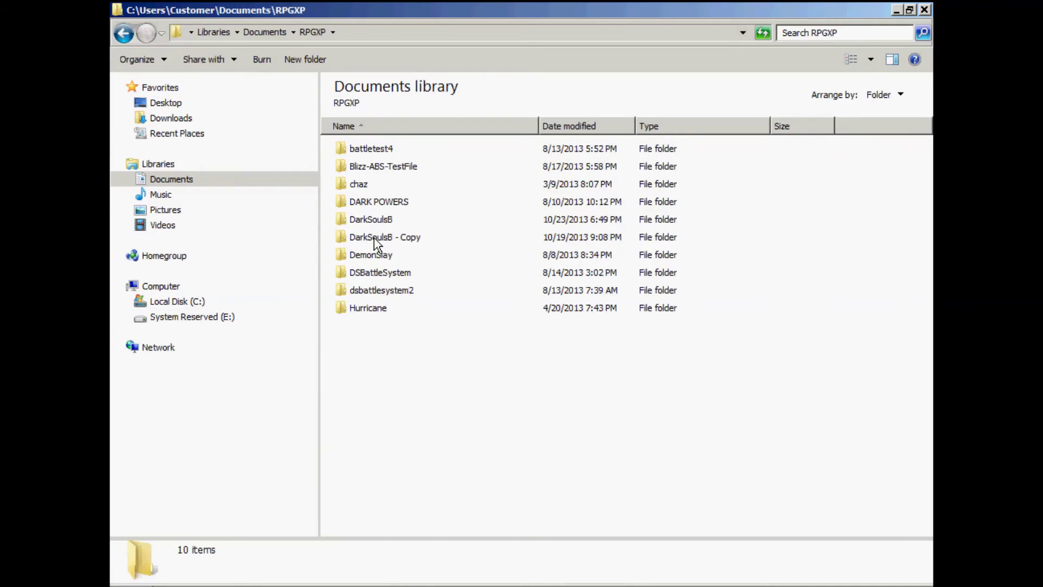
{"action": "double_click", "coordinate": [373, 220]}
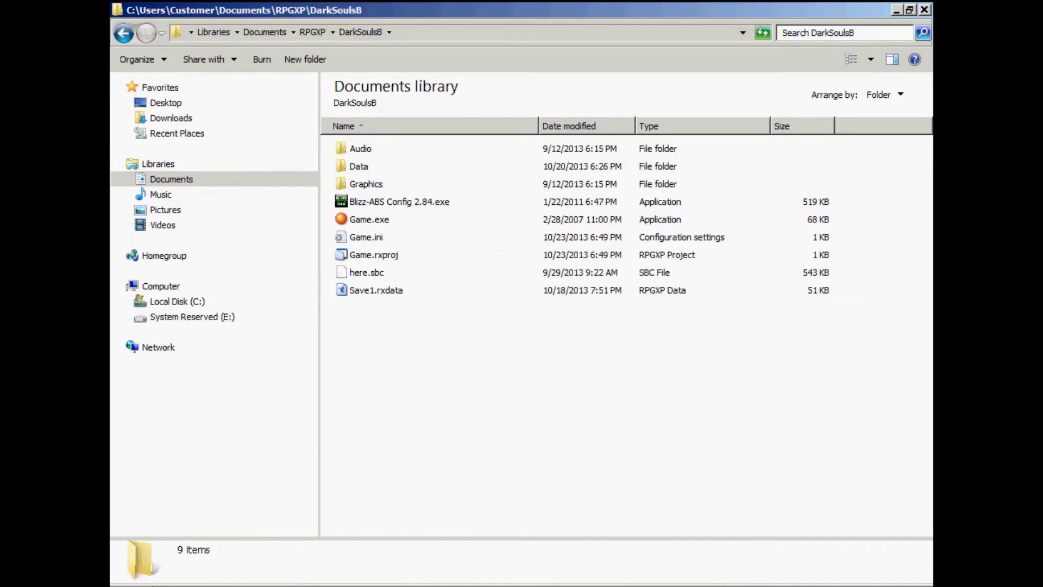
- Check Blizz-ABS Config 2.84.exe in the Release folder, then launch it from DarkSoulsB
{"action": "key", "text": "super"}
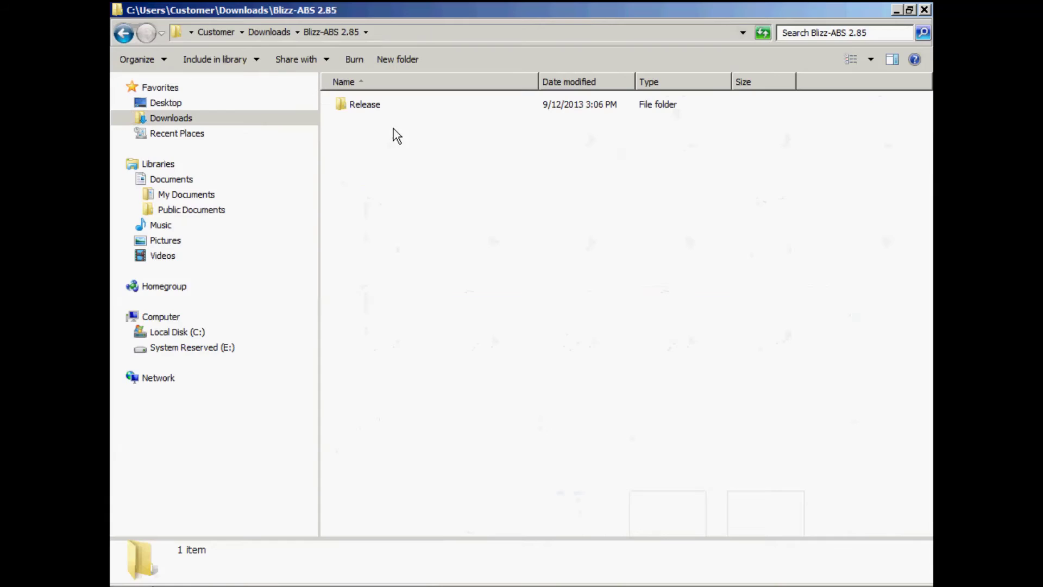
{"action": "double_click", "coordinate": [374, 105]}
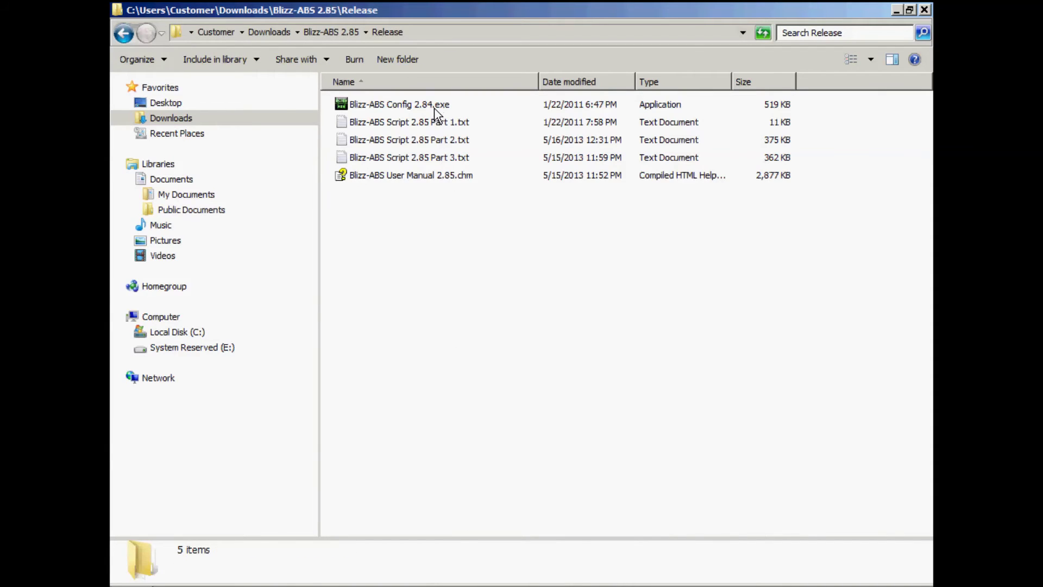
{"action": "left_click", "coordinate": [434, 106]}
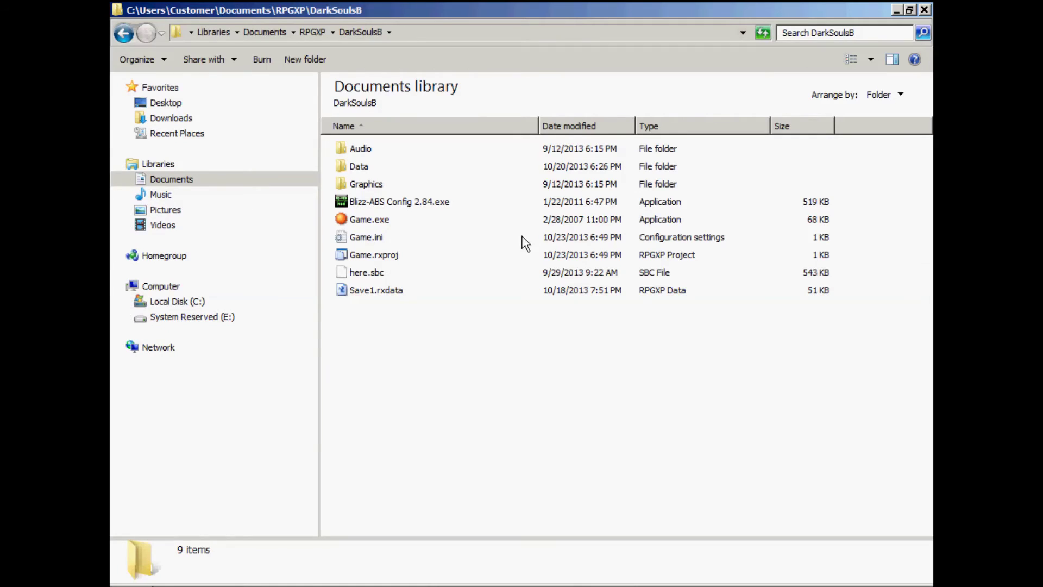
{"action": "double_click", "coordinate": [397, 203]}
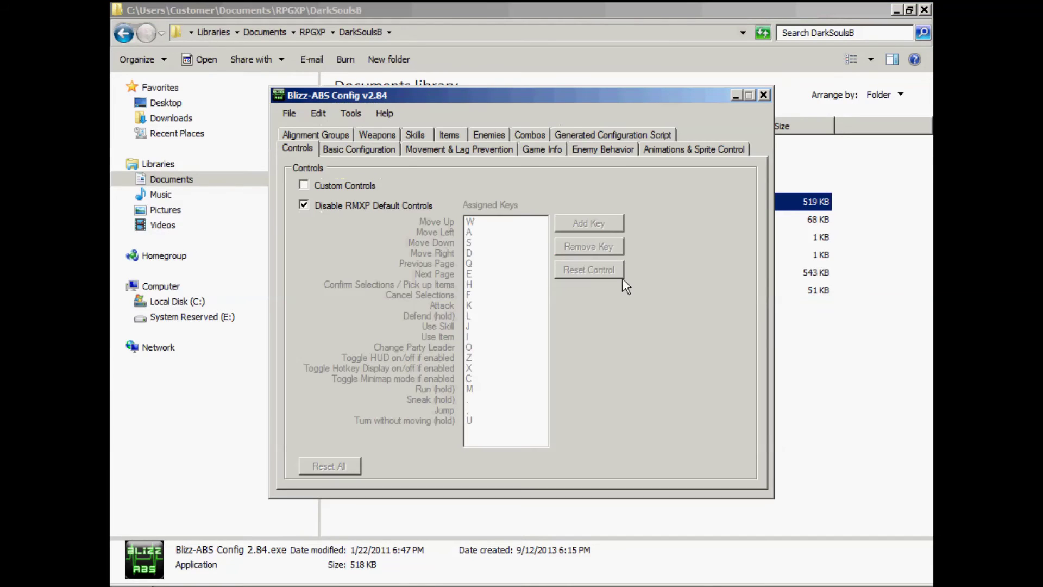
- Move the config window, view the Basic Configuration and Movement & Lag Prevention tabs, and check the File menu
{"action": "left_click_drag", "start_coordinate": [489, 95], "coordinate": [529, 107]}
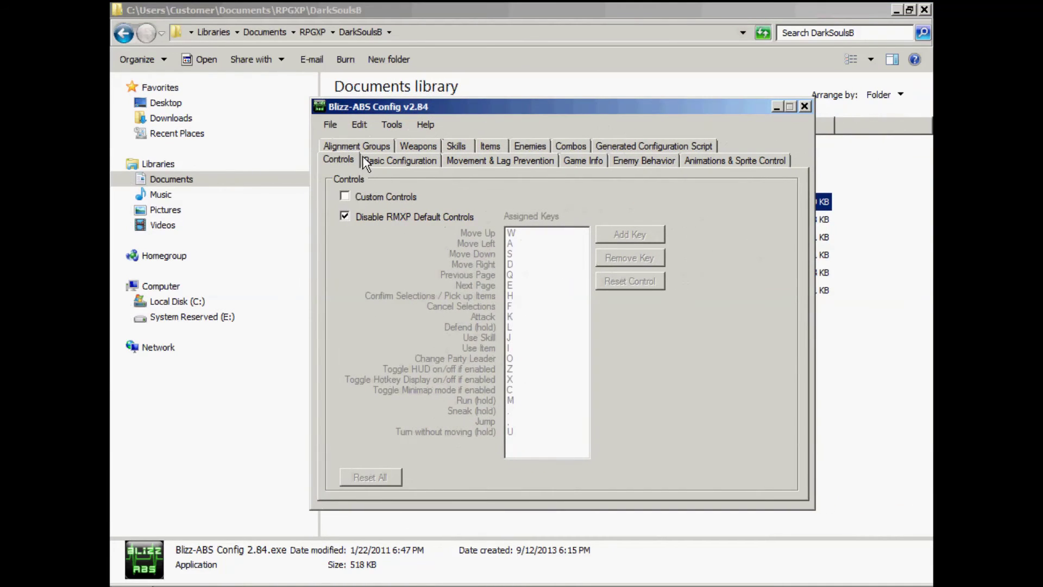
{"action": "mouse_move", "coordinate": [339, 160]}
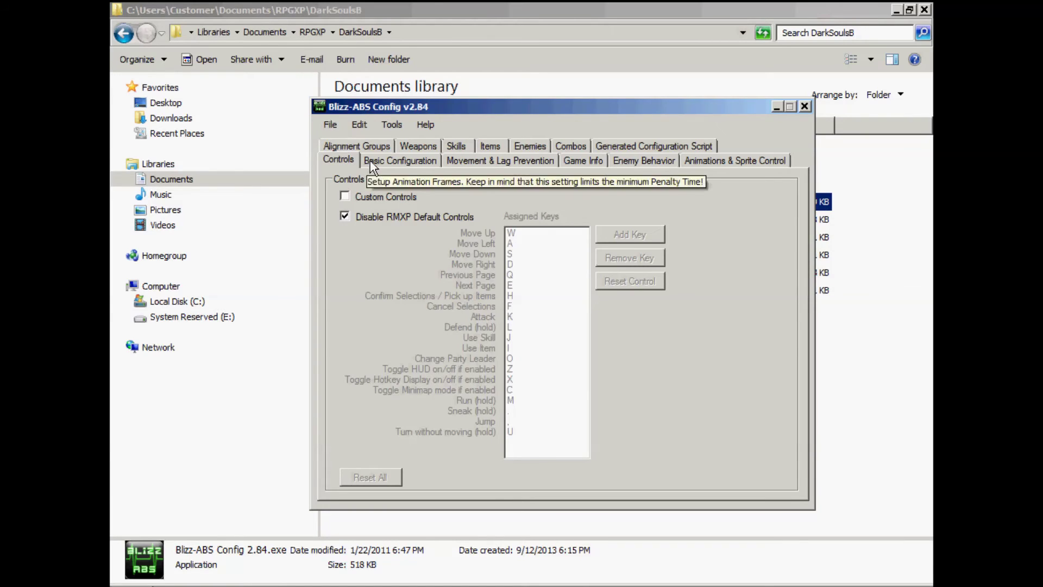
{"action": "left_click", "coordinate": [434, 159]}
{"action": "left_click", "coordinate": [464, 162]}
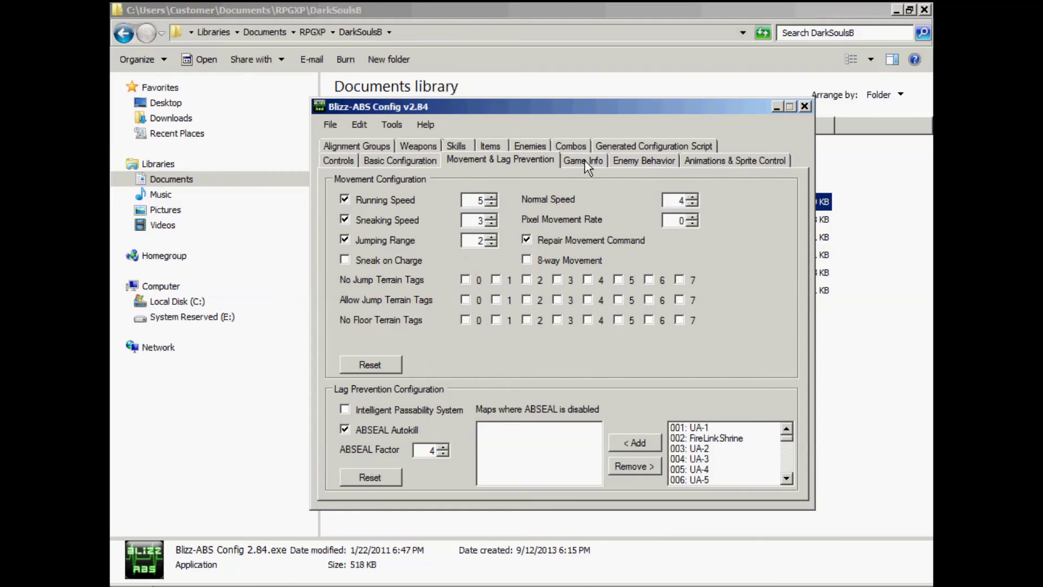
{"action": "left_click", "coordinate": [330, 124]}
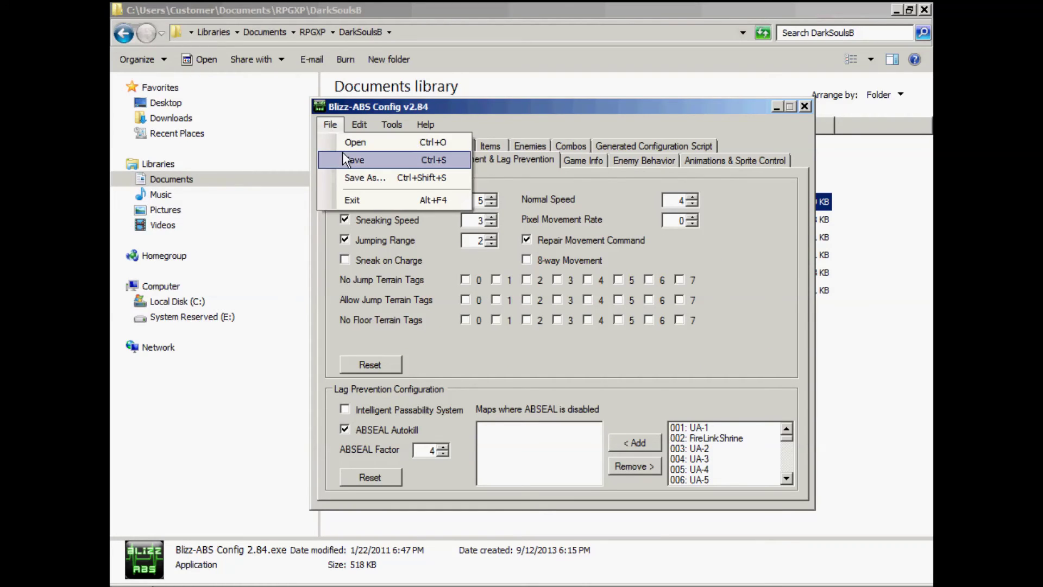
{"action": "left_click", "coordinate": [711, 110]}
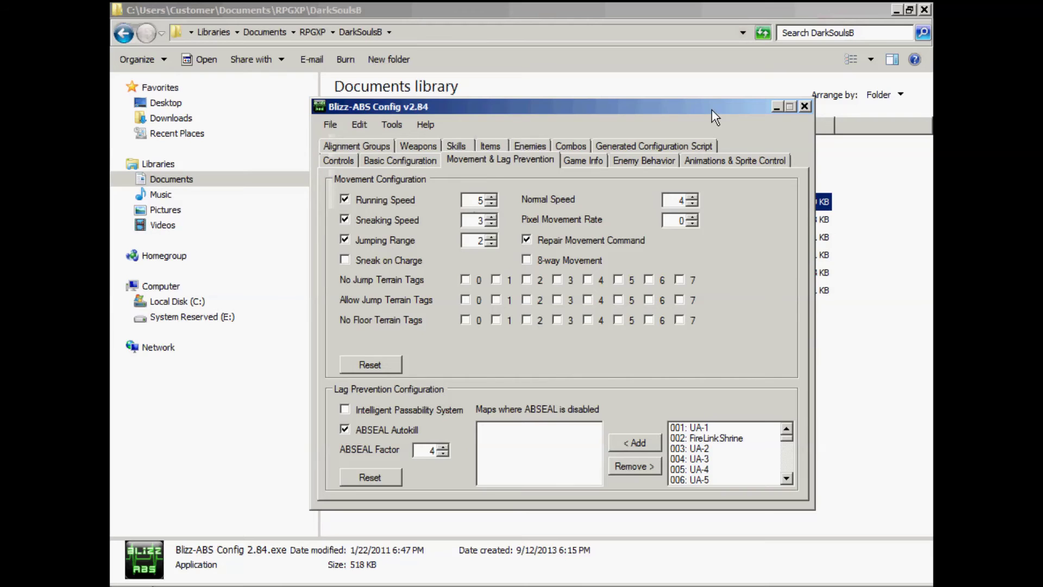
- Cancel File > Open, revisit the Controls, Basic Configuration and Movement tabs, and check the Tools menu
{"action": "left_click", "coordinate": [341, 123]}
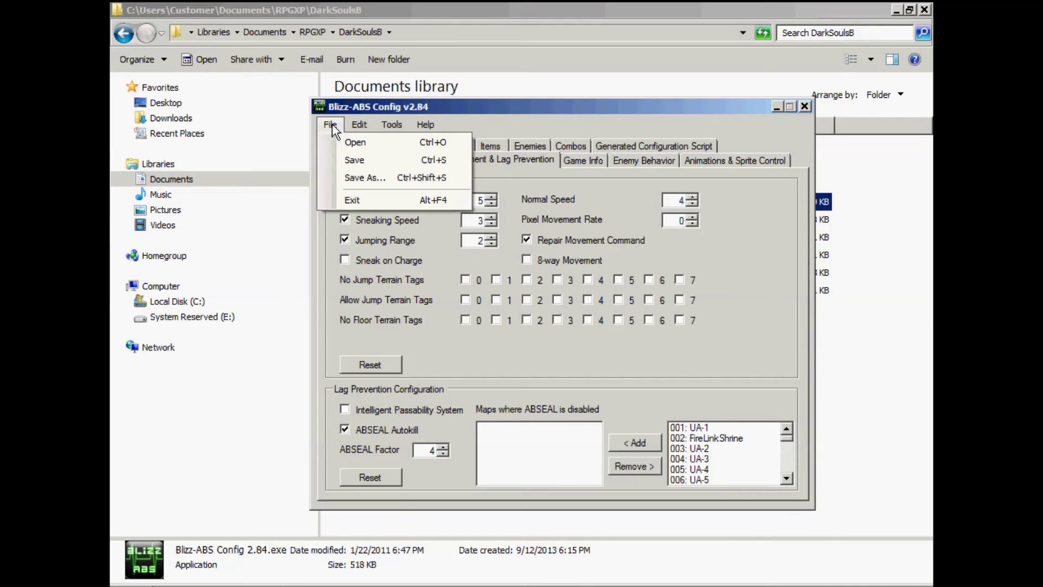
{"action": "left_click", "coordinate": [346, 150]}
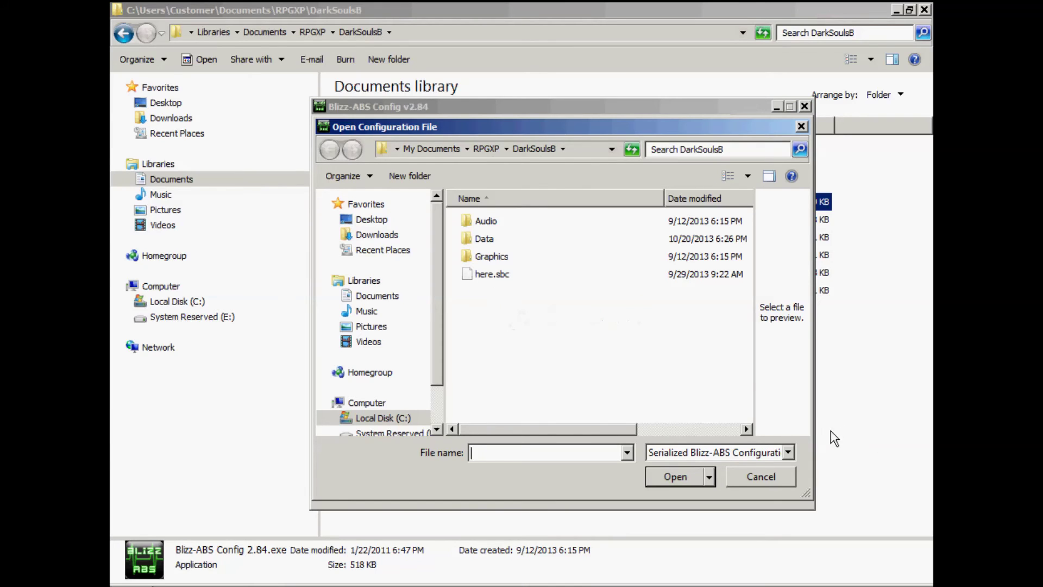
{"action": "left_click", "coordinate": [762, 477]}
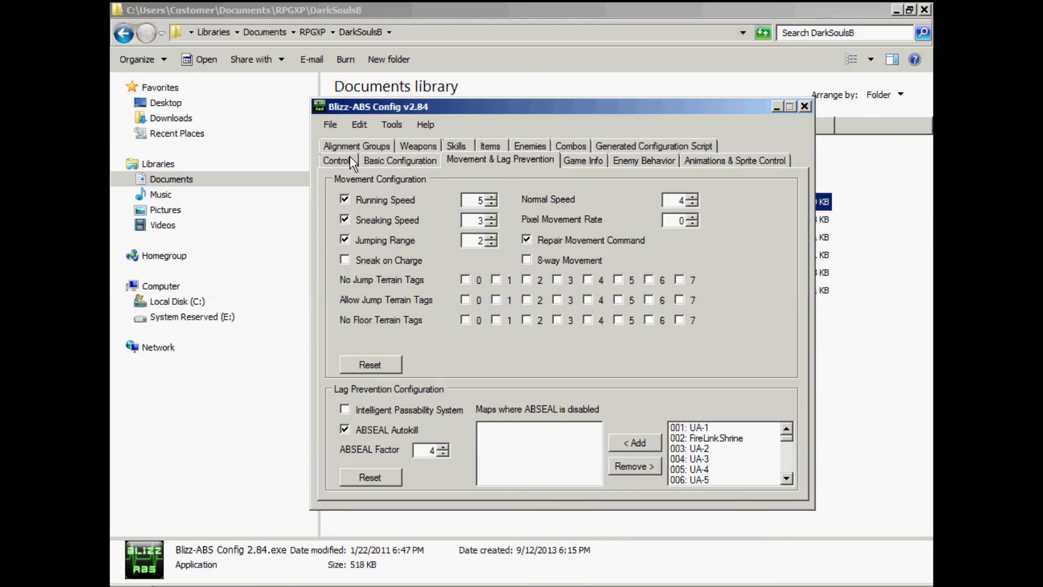
{"action": "left_click", "coordinate": [331, 159]}
{"action": "left_click", "coordinate": [399, 159]}
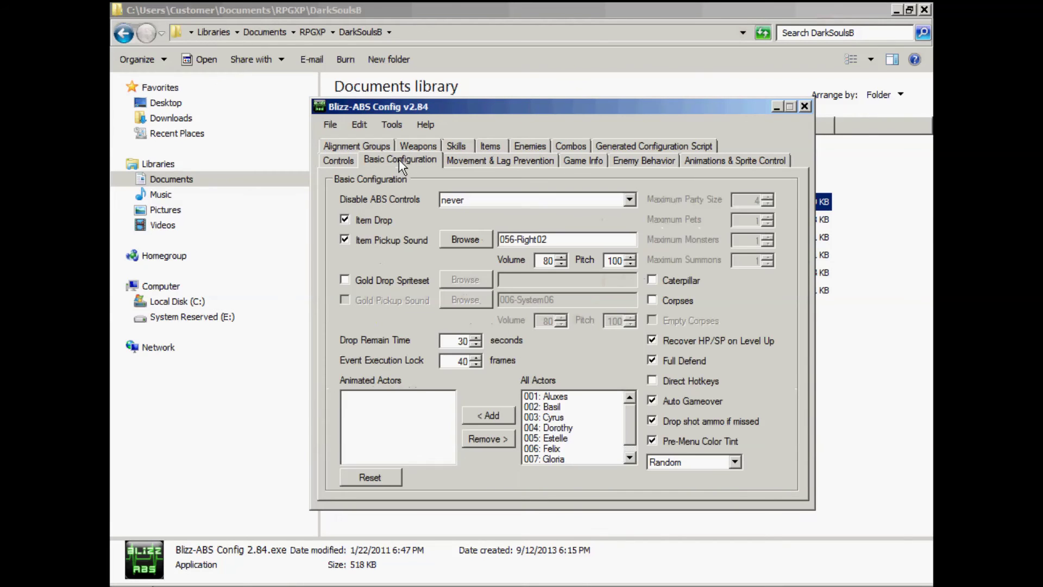
{"action": "left_click", "coordinate": [468, 165]}
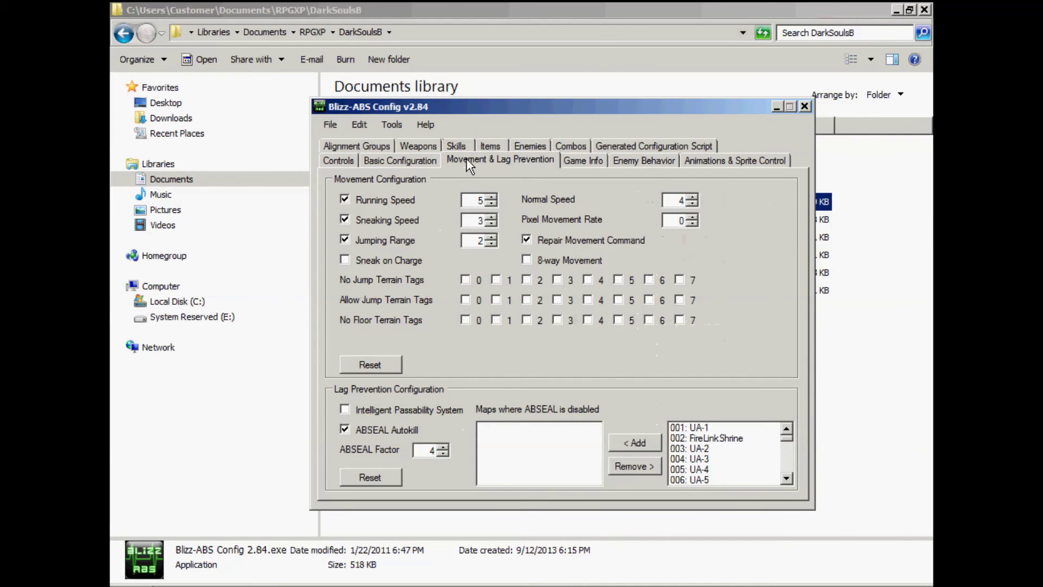
{"action": "left_click", "coordinate": [397, 128]}
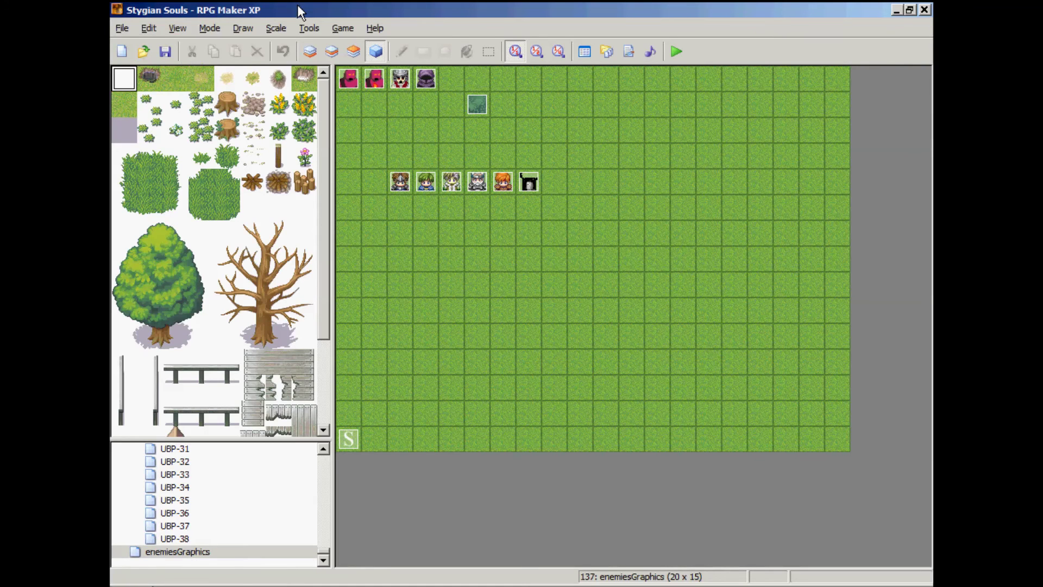
- Compare the Blizz1 slot with the config tool's Generated Configuration Script text
{"action": "left_click", "coordinate": [306, 28]}
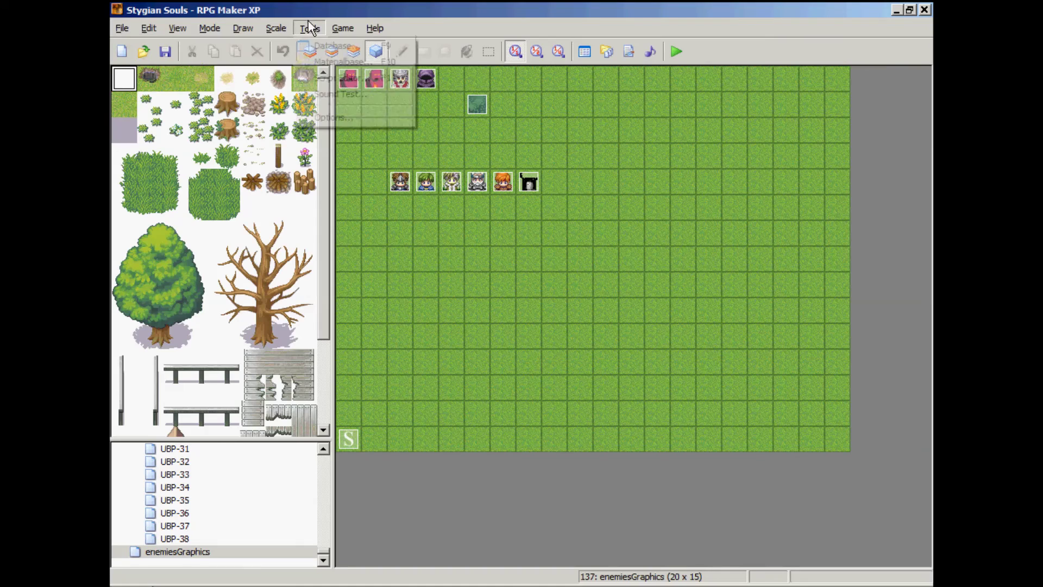
{"action": "left_click", "coordinate": [329, 76]}
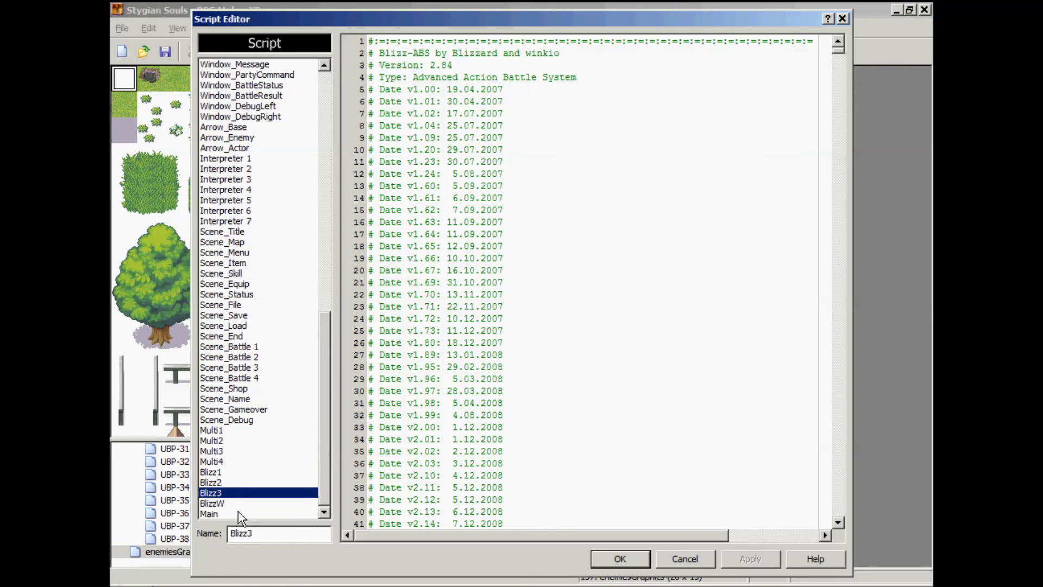
{"action": "left_click", "coordinate": [218, 479]}
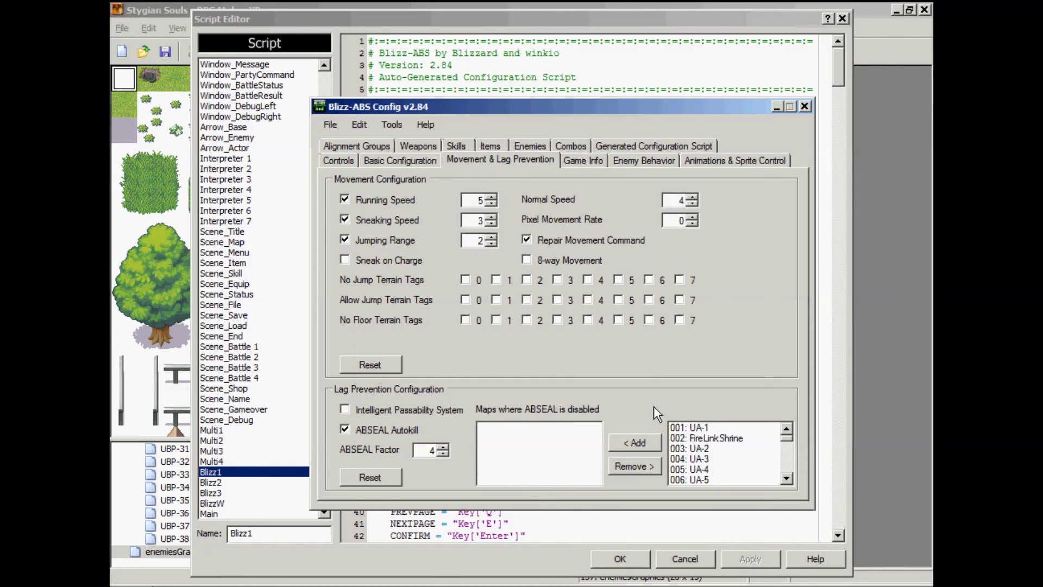
{"action": "left_click", "coordinate": [392, 125]}
{"action": "left_click", "coordinate": [427, 148]}
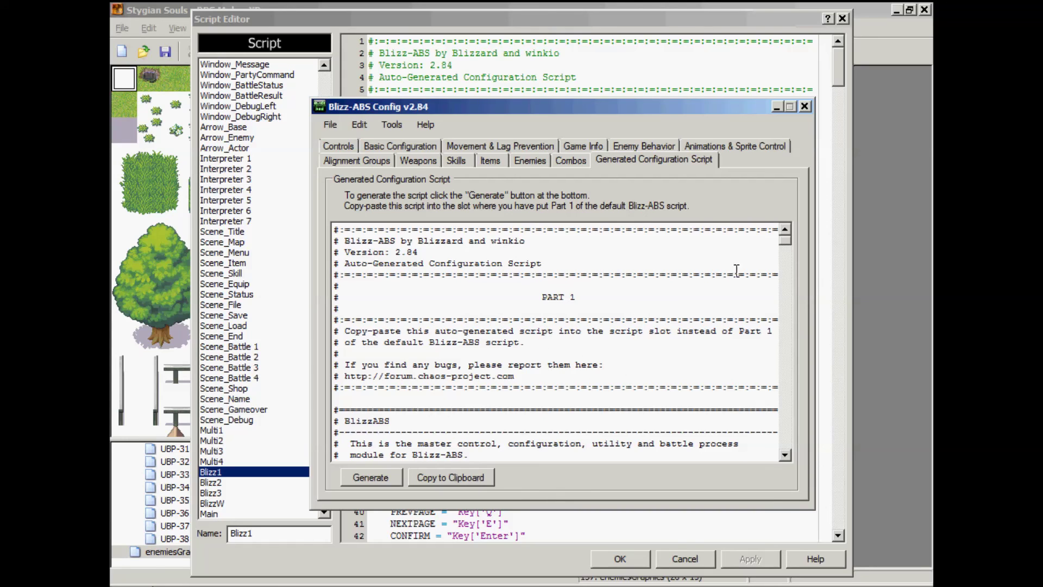
{"action": "left_click", "coordinate": [589, 16]}
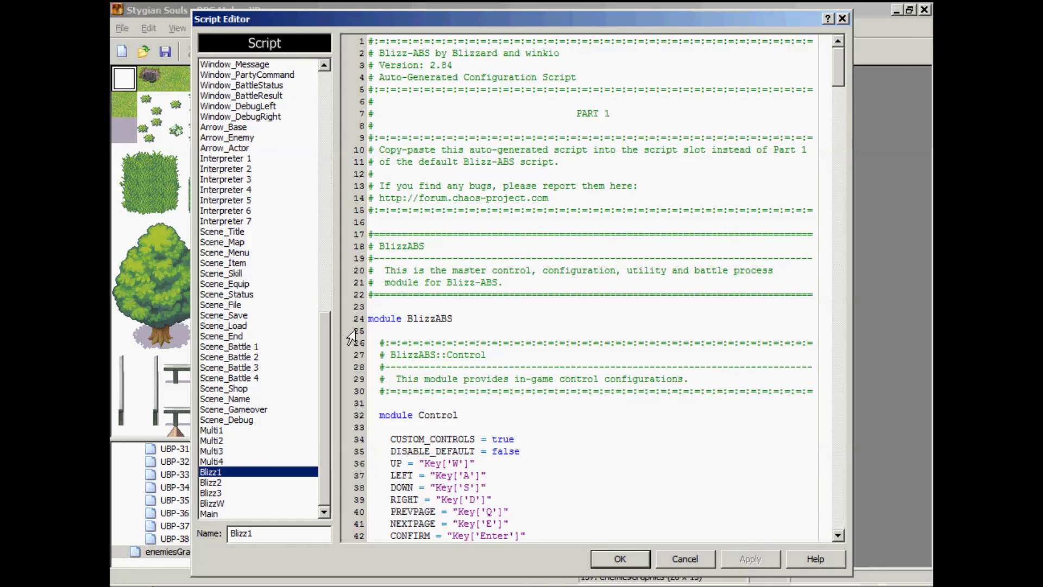